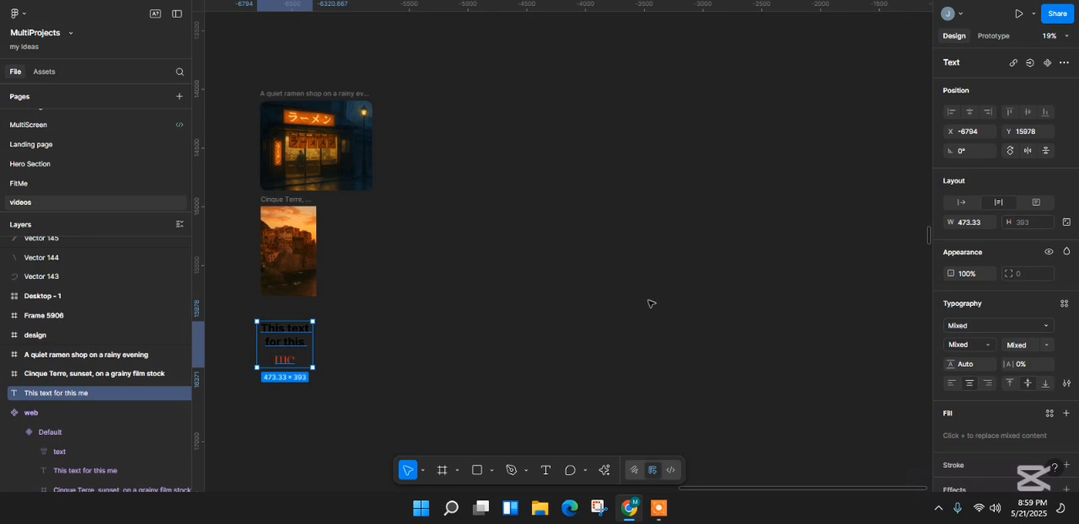
- Draw a frame about 3306 × 2712 beside the ramen shop and Cinque Terre images and give it Grid auto layout
click(440, 470)
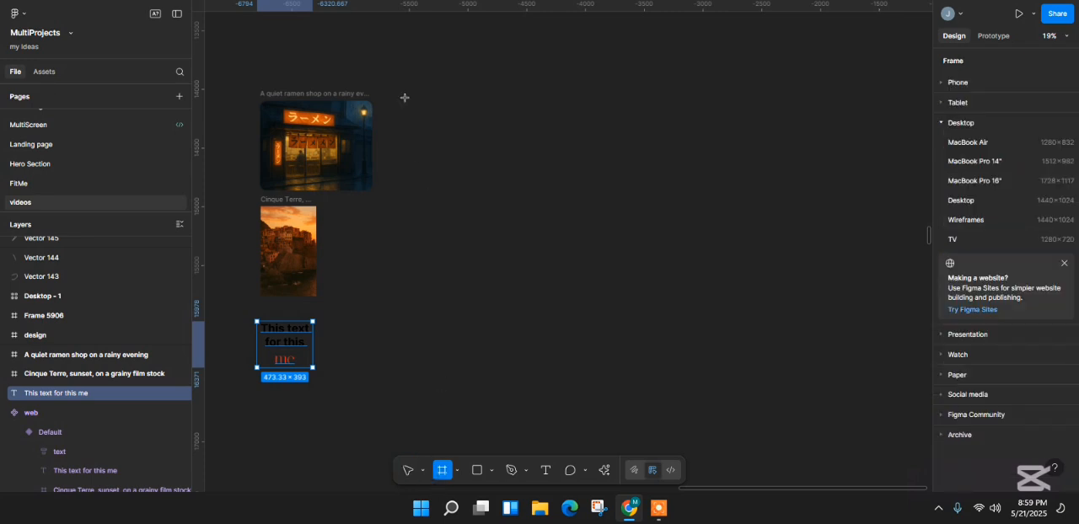
drag(403, 88, 793, 407)
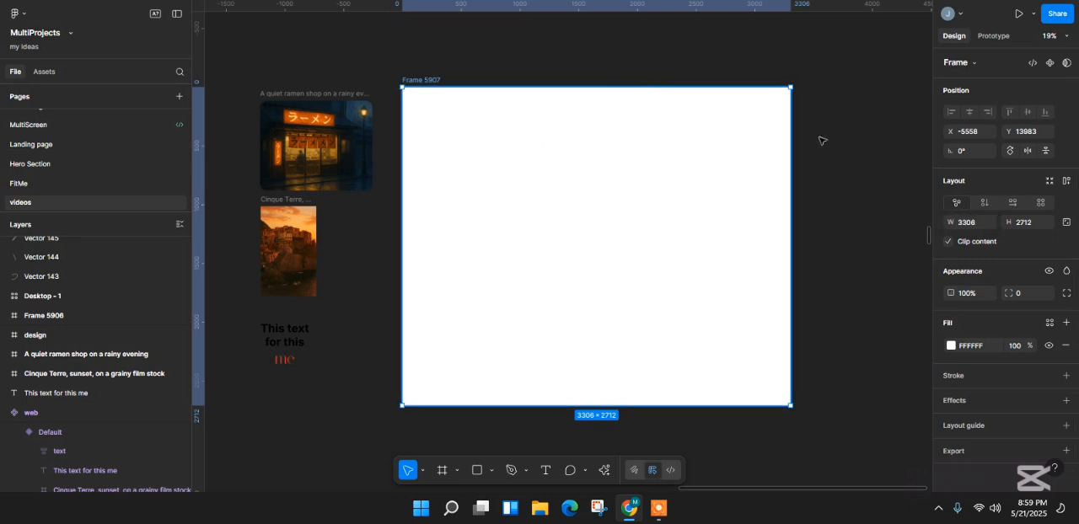
click(985, 203)
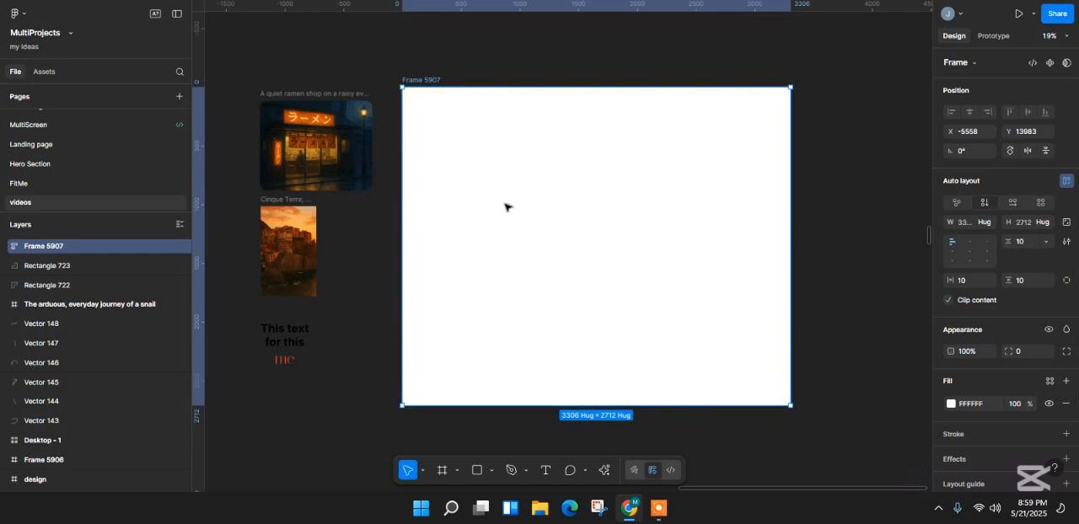
click(1012, 203)
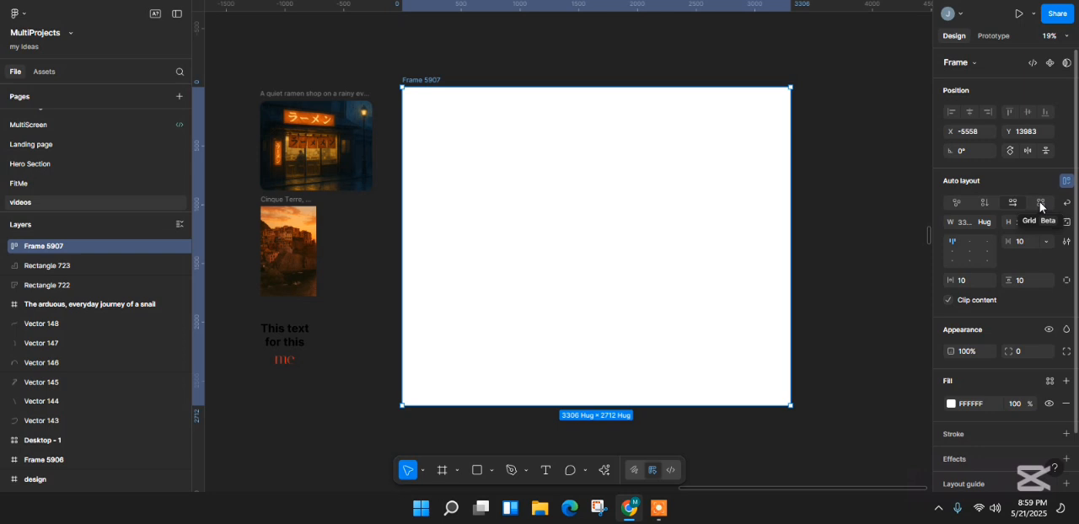
click(1040, 202)
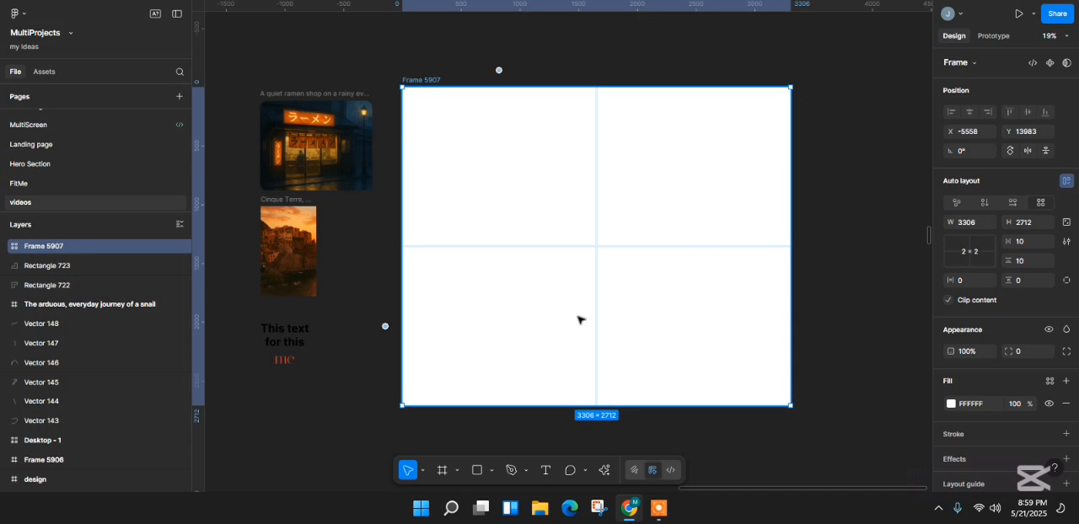
- Set the frame's grid to 3 × 3 cells and resize the frame to about 3001 × 2676
click(972, 257)
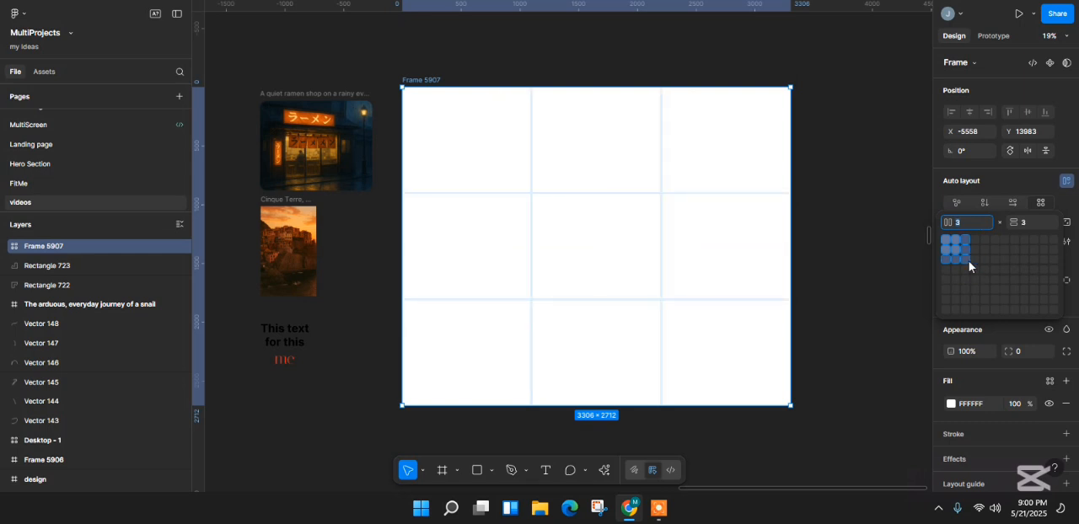
click(965, 260)
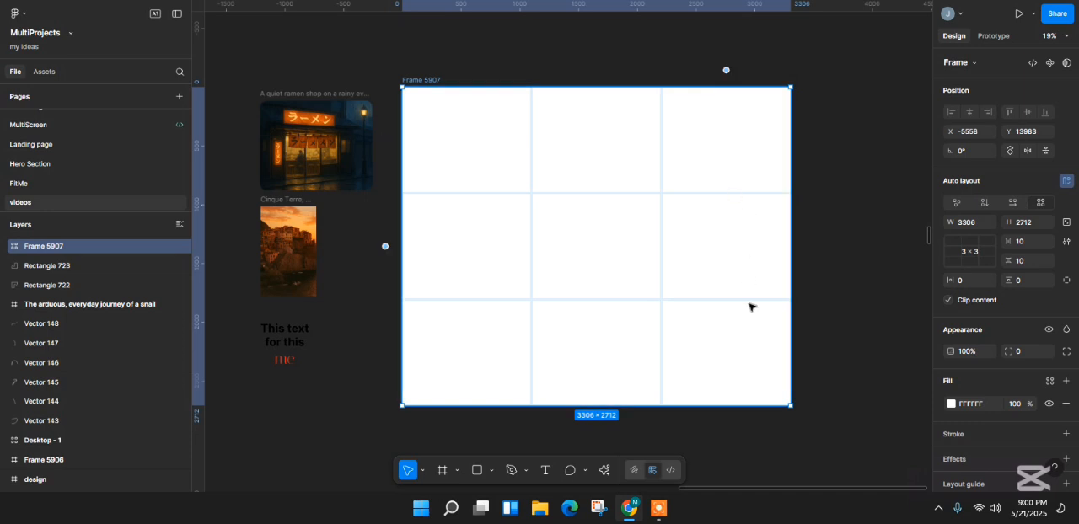
drag(791, 407, 754, 403)
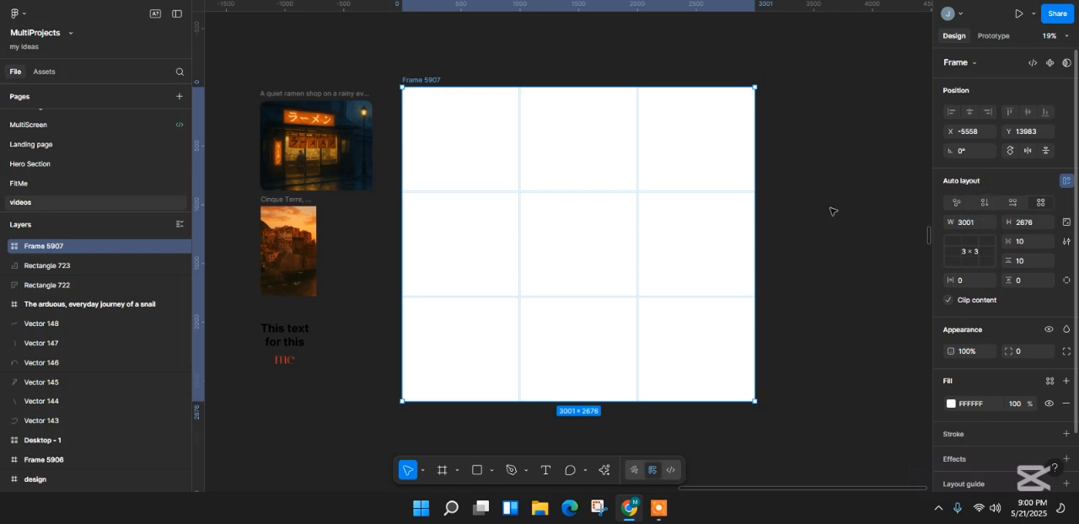
- Place a rectangle in the grid's top-left cell and a separate 100 × 100 rectangle on the canvas outside the frame
click(353, 239)
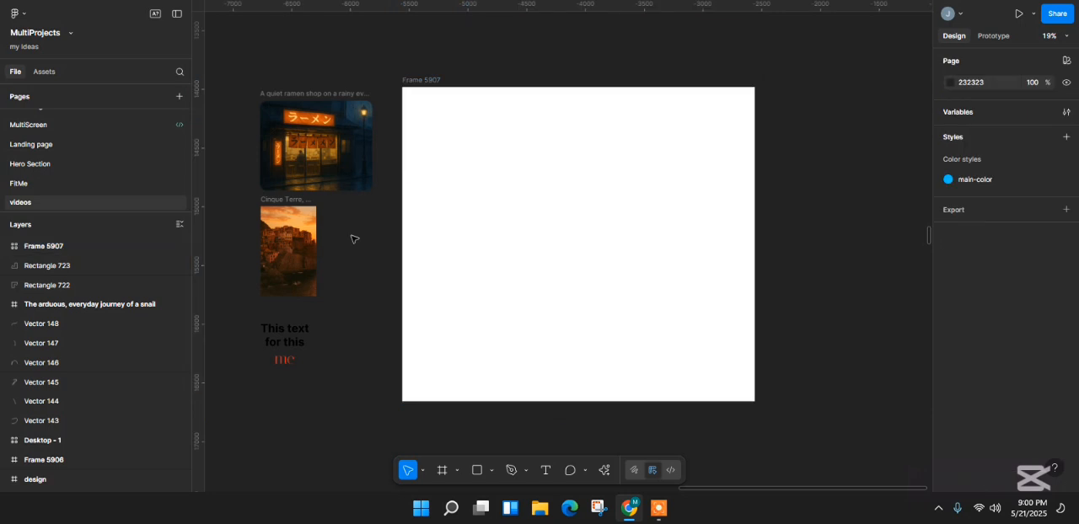
click(451, 207)
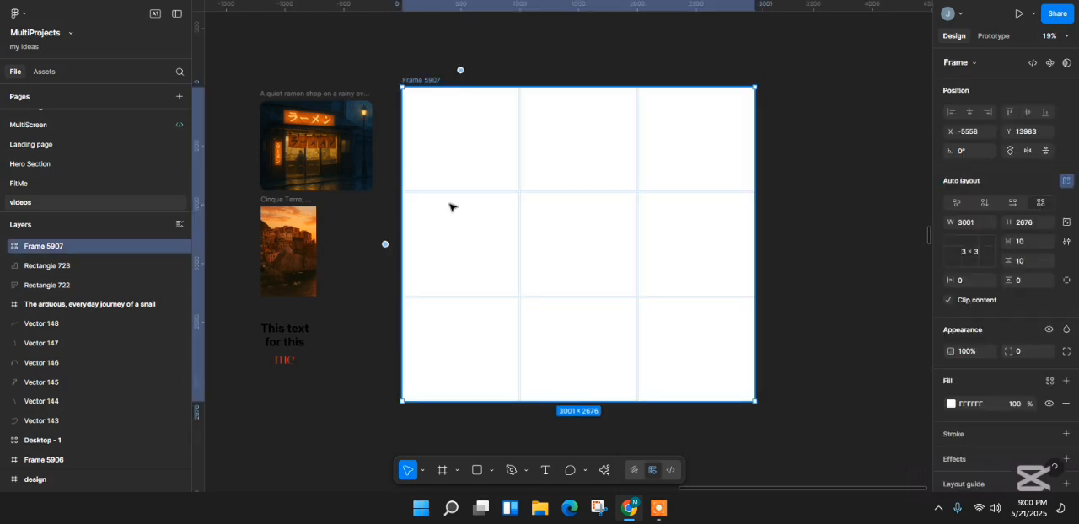
click(478, 471)
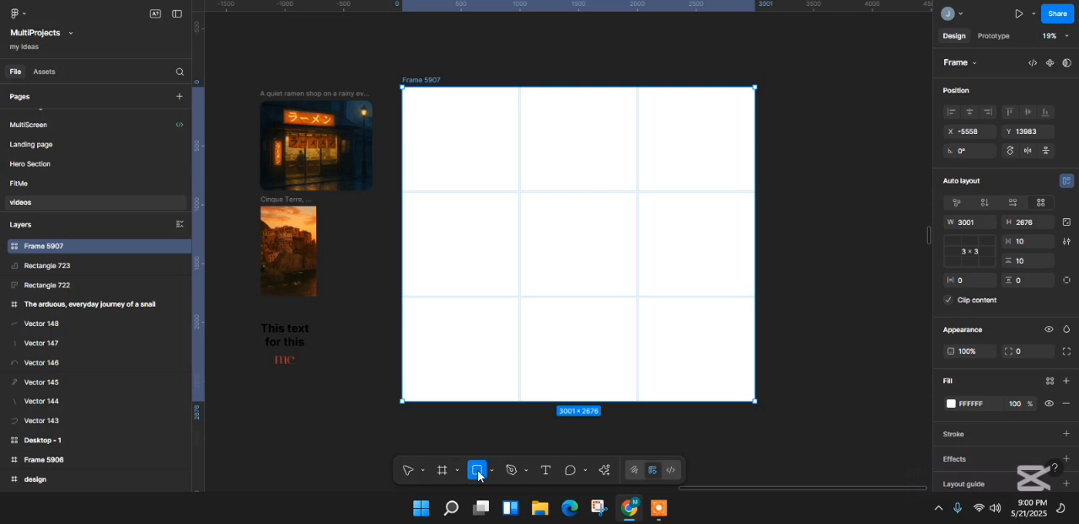
click(452, 130)
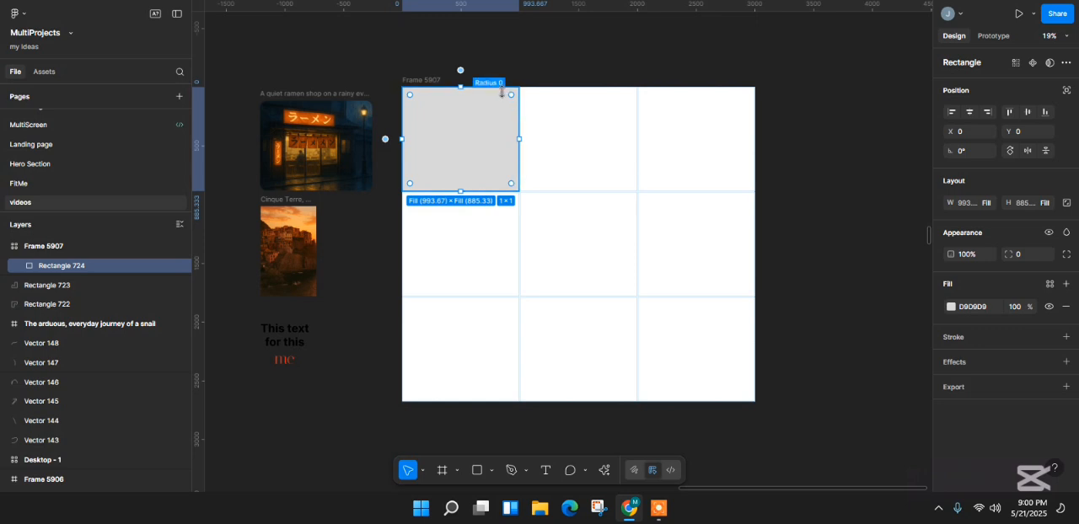
click(477, 470)
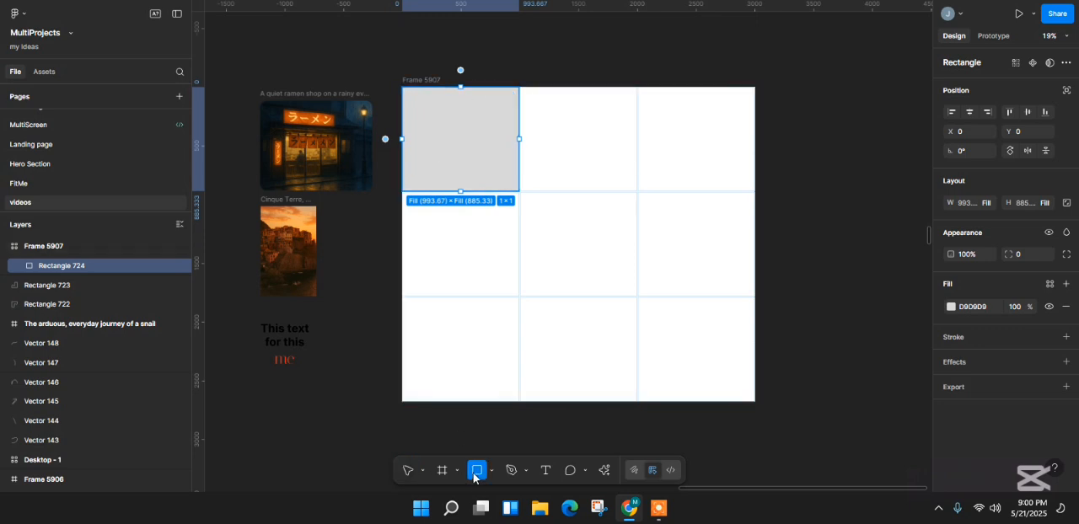
click(823, 229)
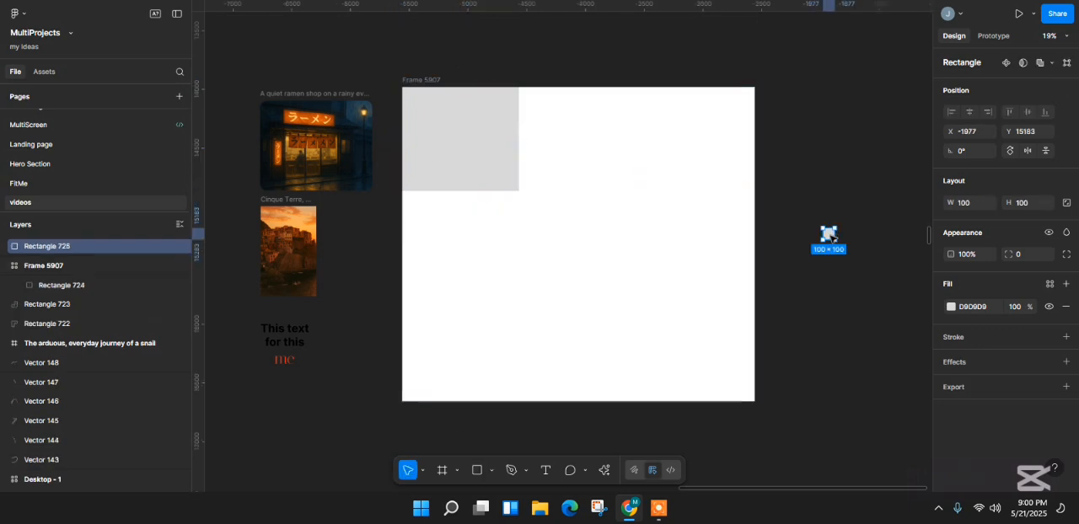
click(458, 147)
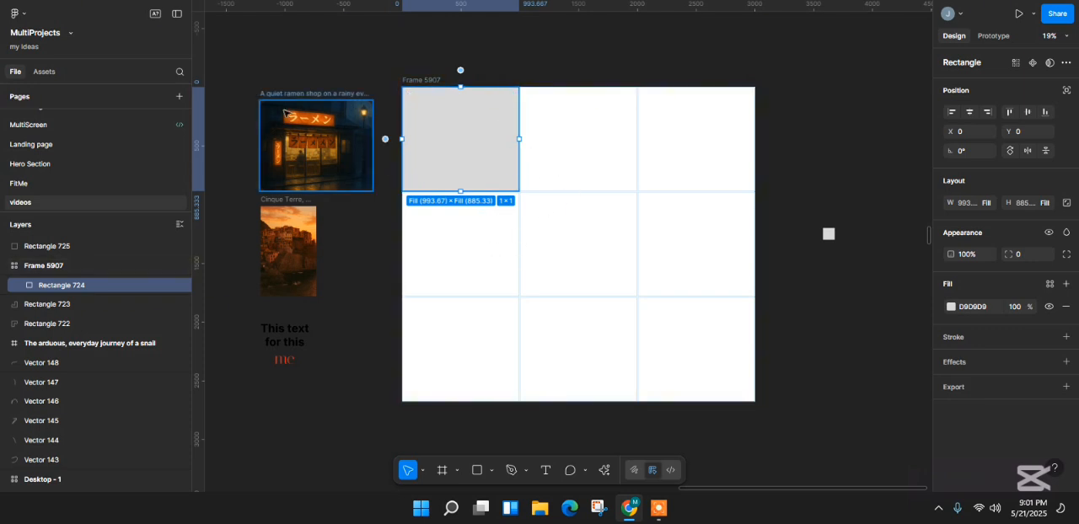
- Move the ramen shop image into the bottom-middle cell and the Cinque Terre image into the top-right cell, spanning two rows
drag(276, 97, 558, 309)
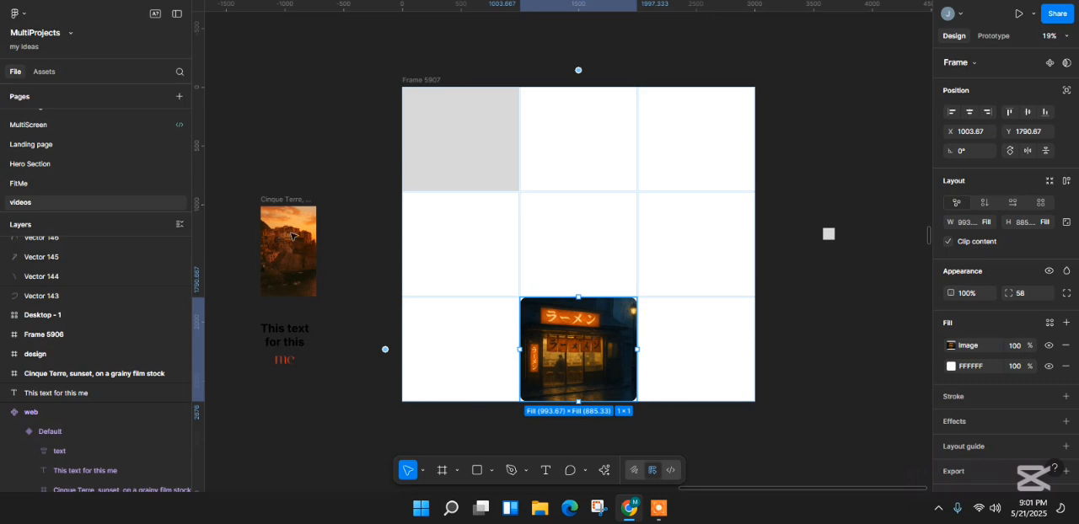
drag(291, 237, 684, 143)
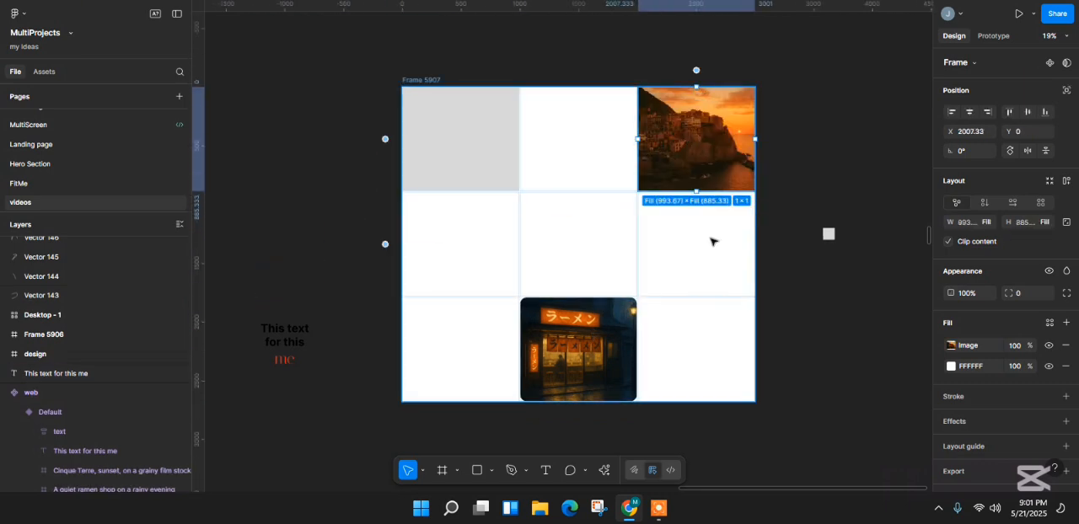
drag(696, 191, 697, 297)
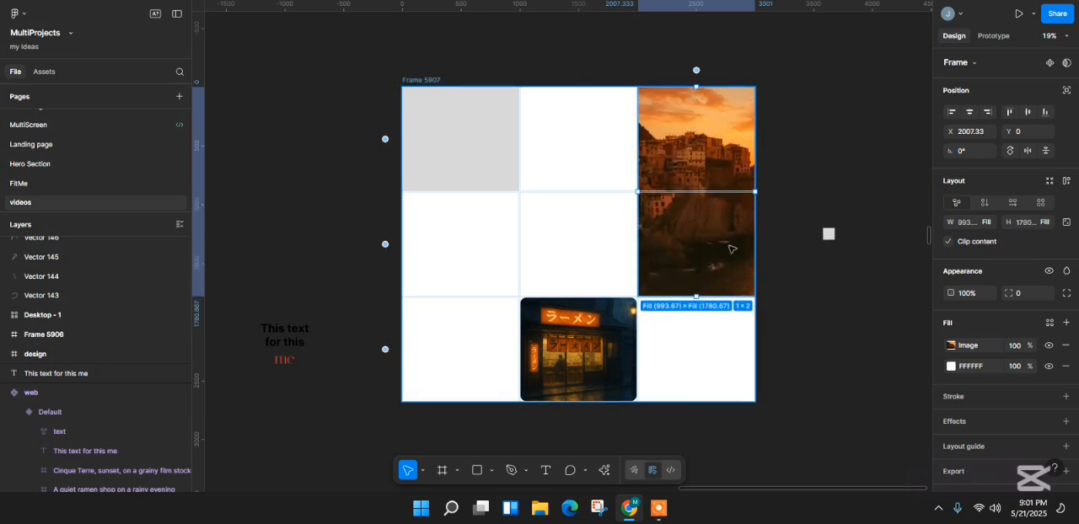
- Move the "This text for this me" text into the grid's middle cell and center it horizontally and vertically
click(284, 349)
key(Escape)
drag(284, 348, 549, 257)
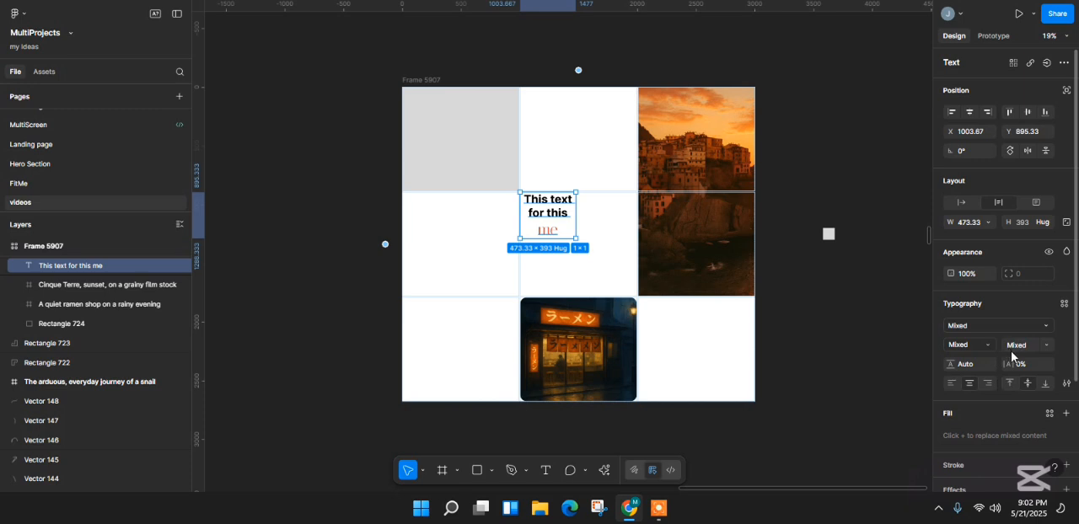
click(970, 112)
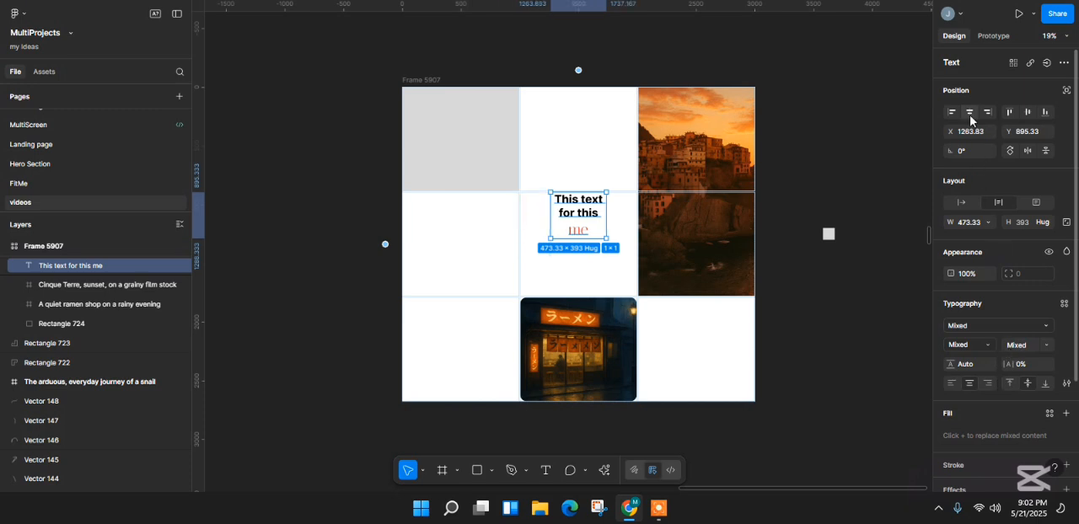
click(1027, 113)
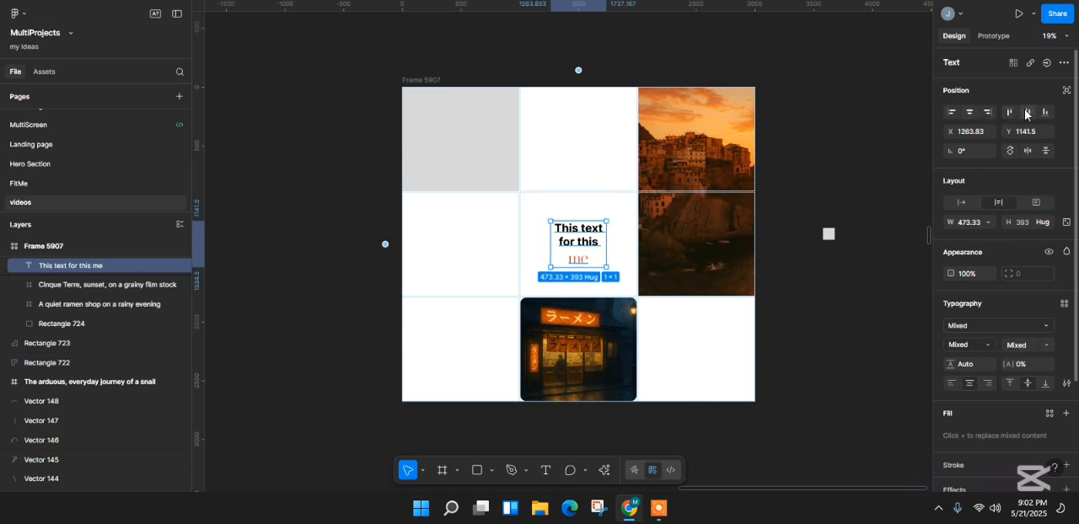
- Extend the ramen shop image across the middle and right columns of the bottom row
click(332, 279)
click(576, 348)
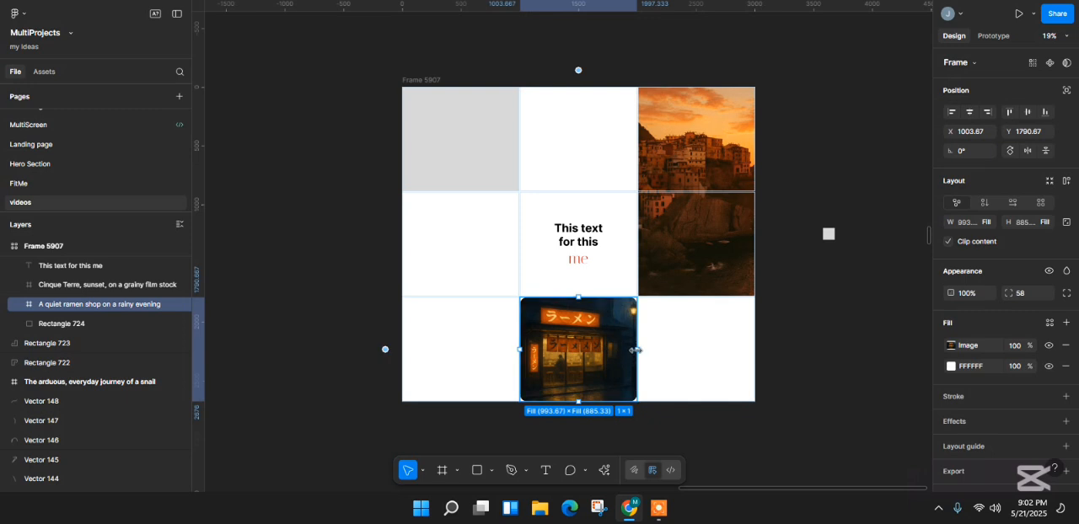
drag(690, 349, 754, 349)
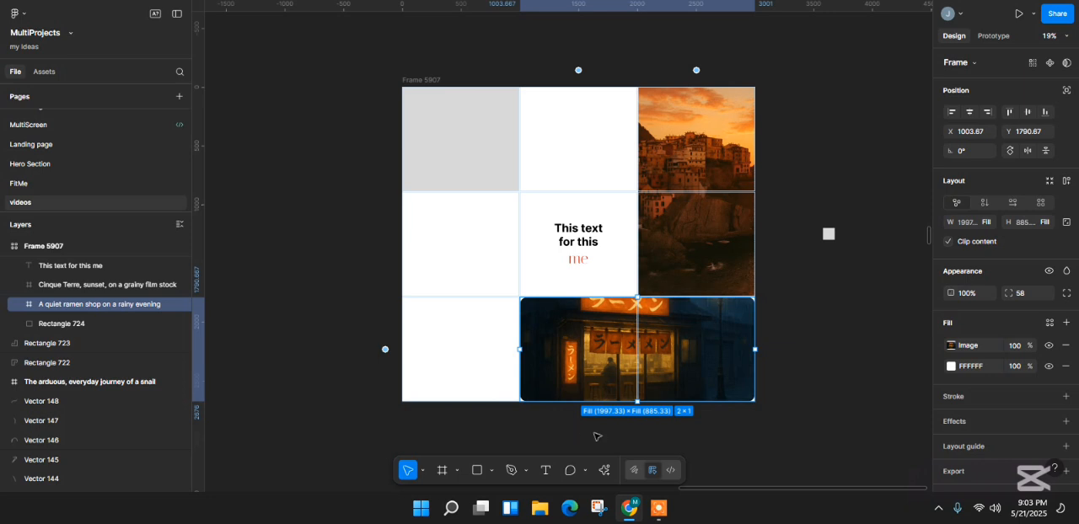
- Switch the editor to Draw mode and look through the thumbnails in the layer list
click(632, 474)
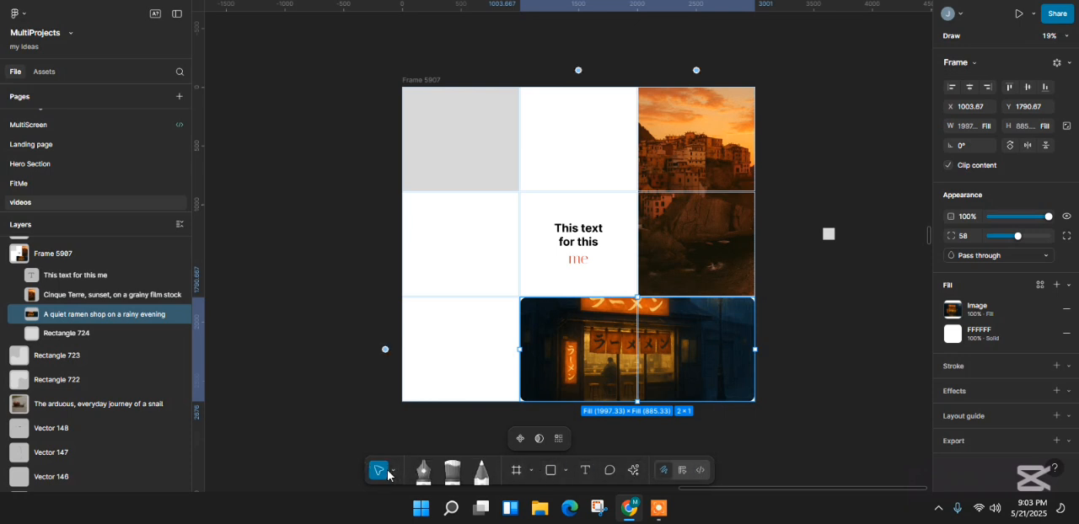
scroll(42, 358, up, 1)
scroll(38, 397, down, 5)
scroll(42, 421, up, 5)
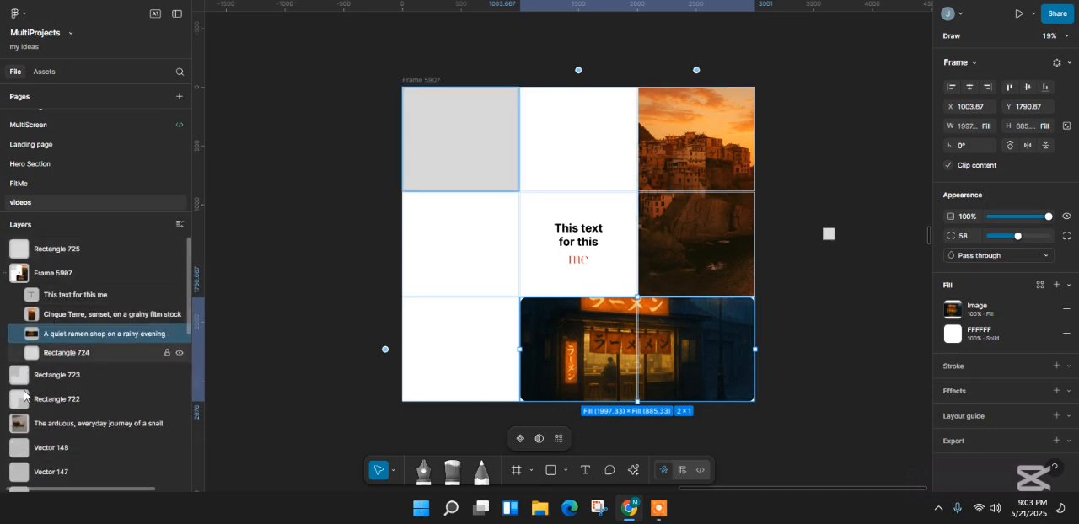
scroll(34, 396, down, 2)
scroll(25, 425, up, 2)
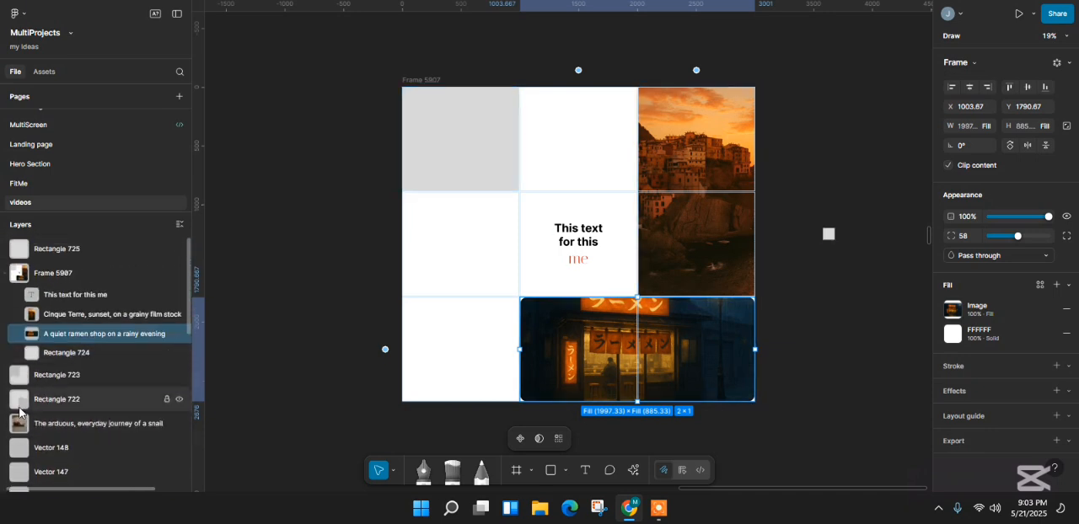
scroll(20, 428, down, 5)
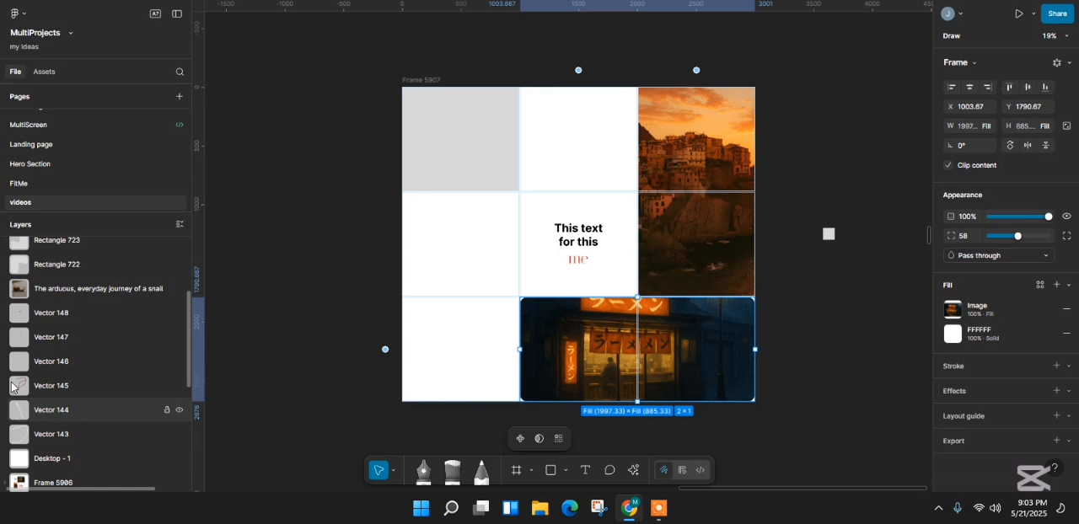
scroll(28, 446, down, 5)
scroll(28, 371, up, 1)
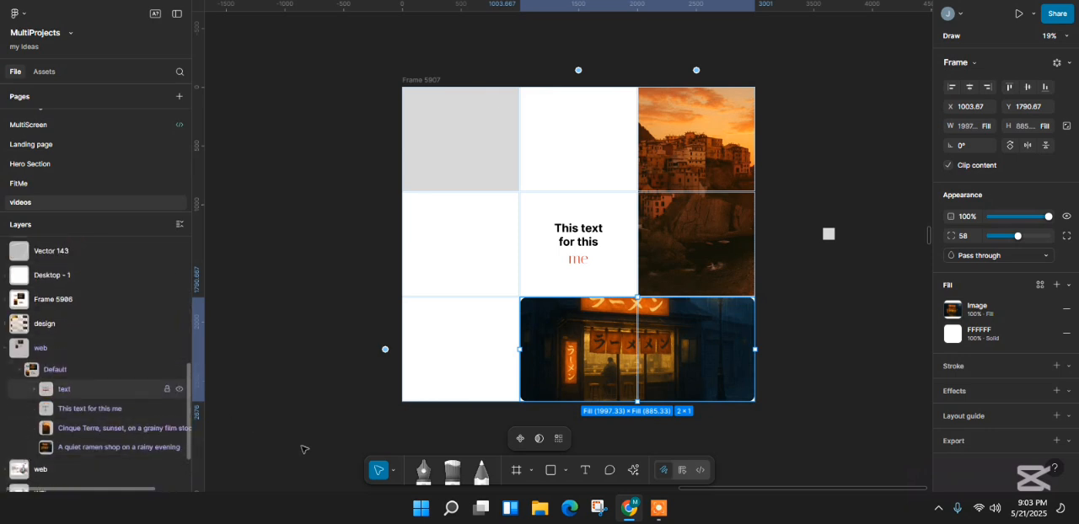
- Activate the Brush tool, look through the available brush styles, and set the brush size to 58
click(426, 481)
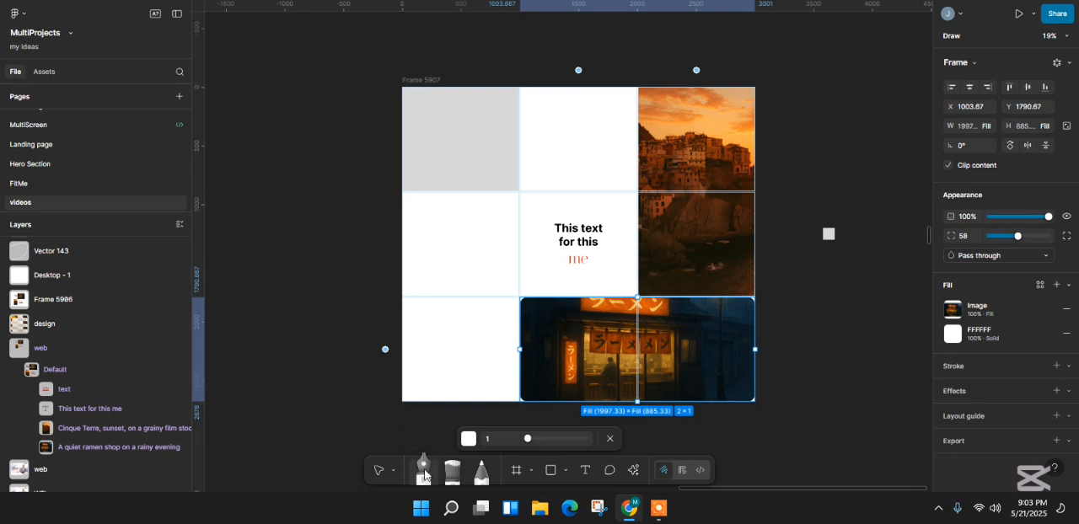
click(450, 475)
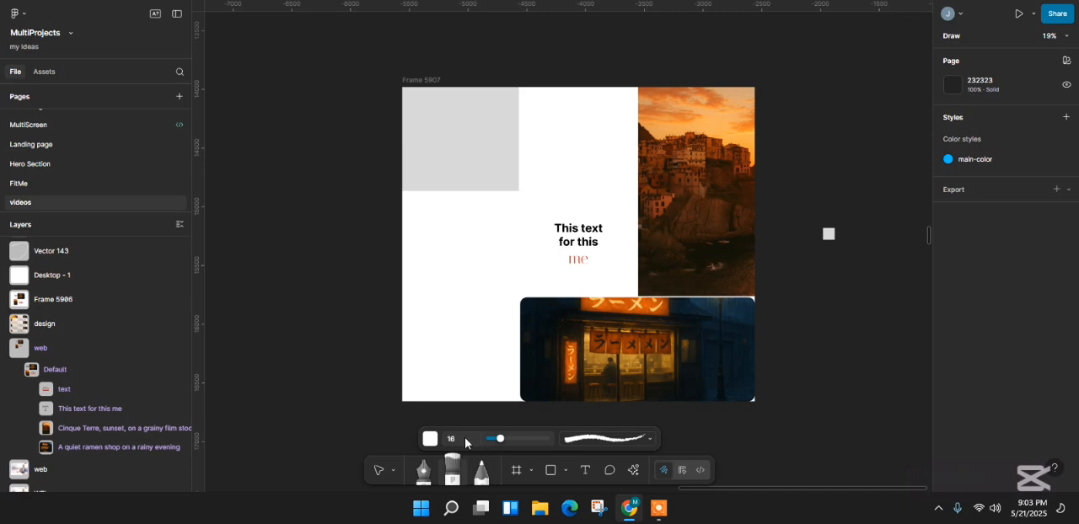
click(604, 440)
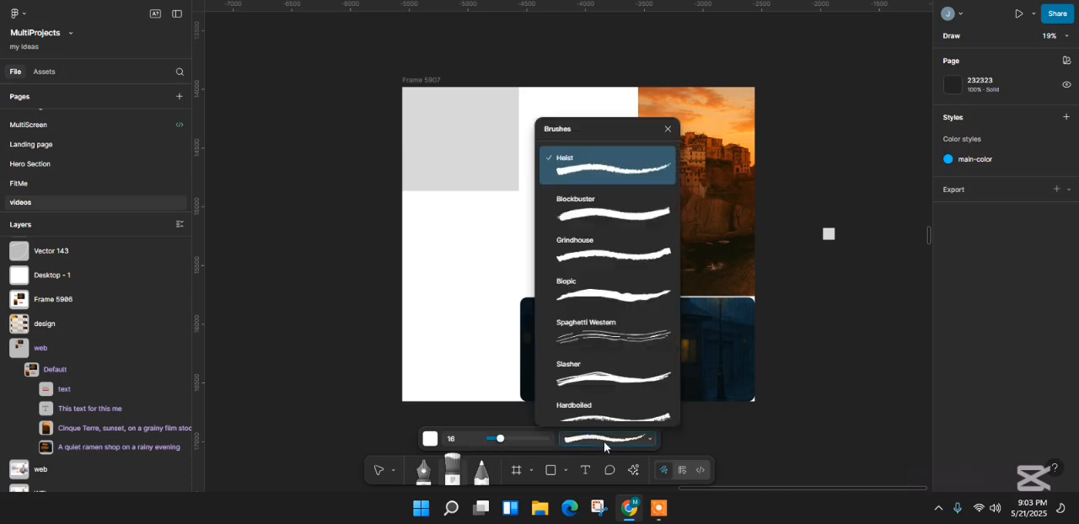
scroll(611, 236, down, 1)
scroll(621, 382, down, 3)
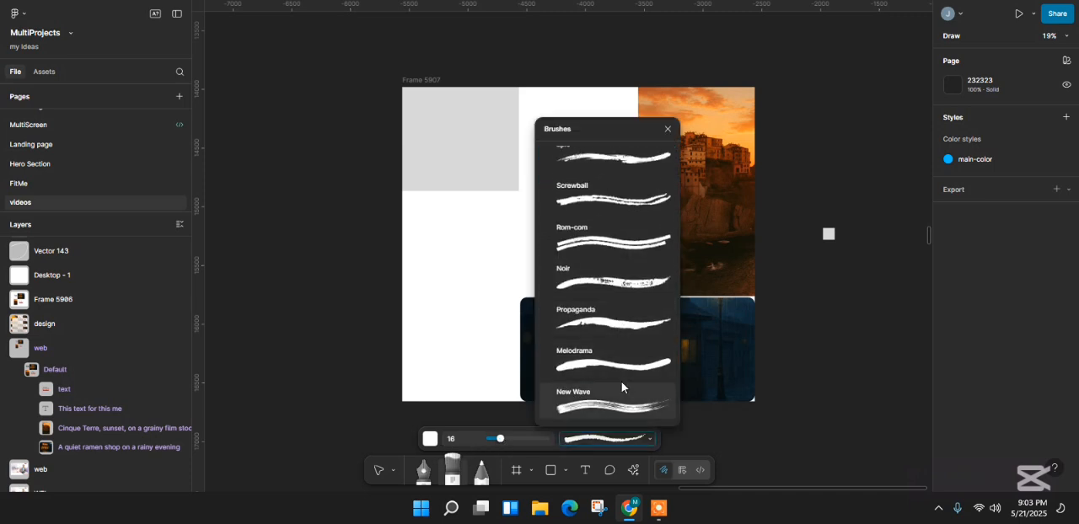
scroll(621, 384, up, 5)
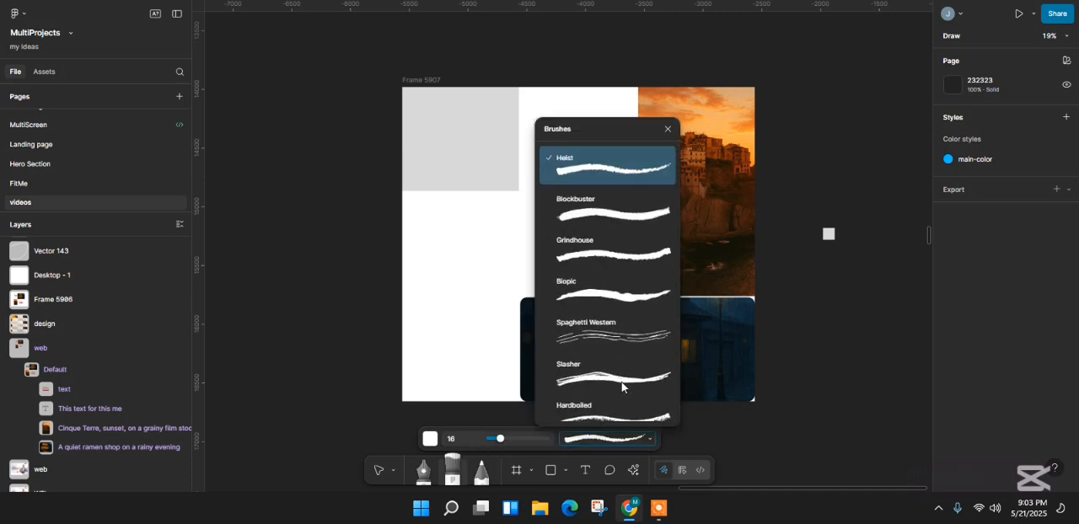
click(547, 440)
mouse_move(524, 444)
mouse_down()
mouse_move(504, 442)
mouse_move(518, 442)
mouse_up()
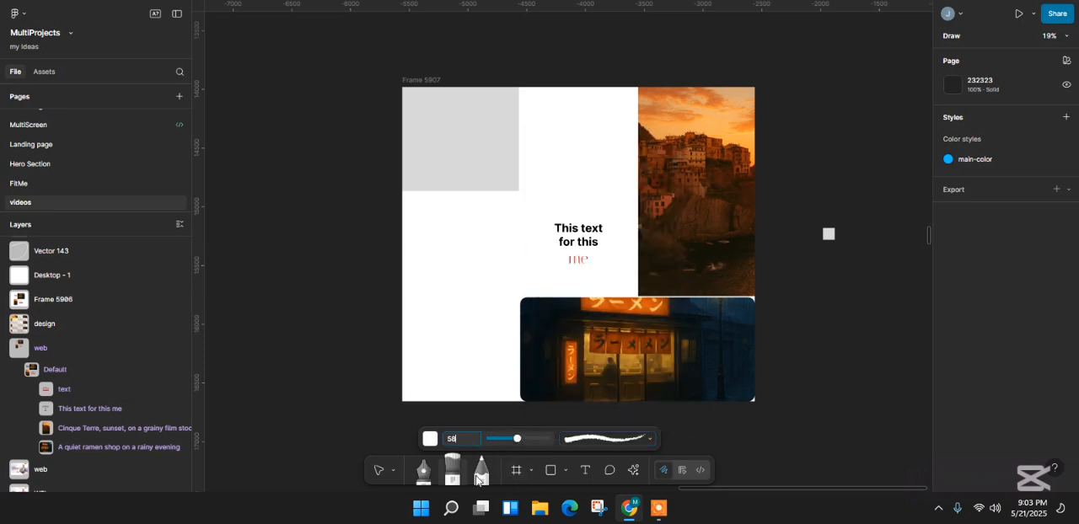
- Draw a thin black freehand curve with the Pencil in the lower part of the grid's left column
click(482, 472)
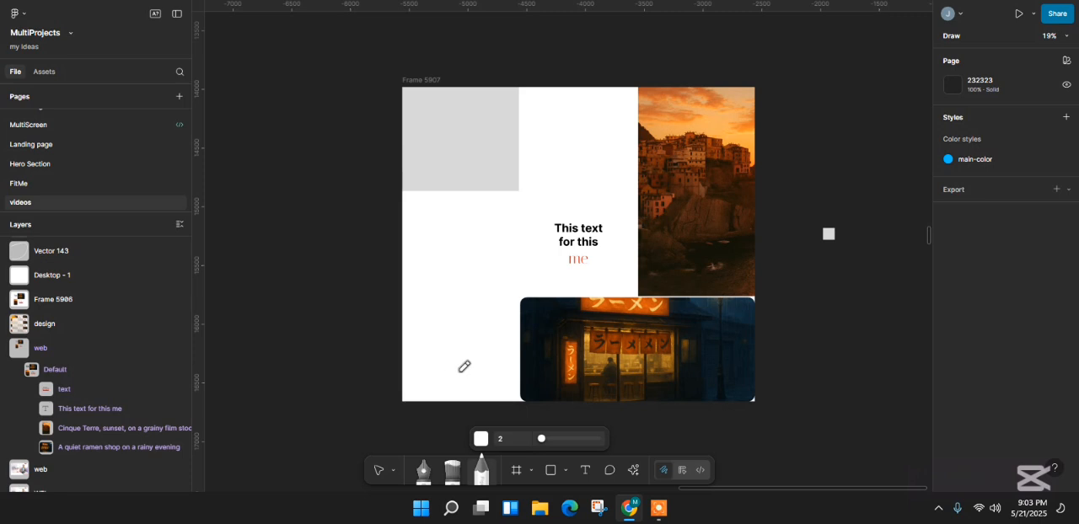
click(481, 439)
drag(431, 226, 429, 302)
click(409, 278)
mouse_move(445, 217)
mouse_down()
mouse_move(424, 286)
mouse_move(470, 367)
mouse_up()
- Set the Brush color to black and paint two long curved strokes at size 58 beside the pencil curve
click(452, 470)
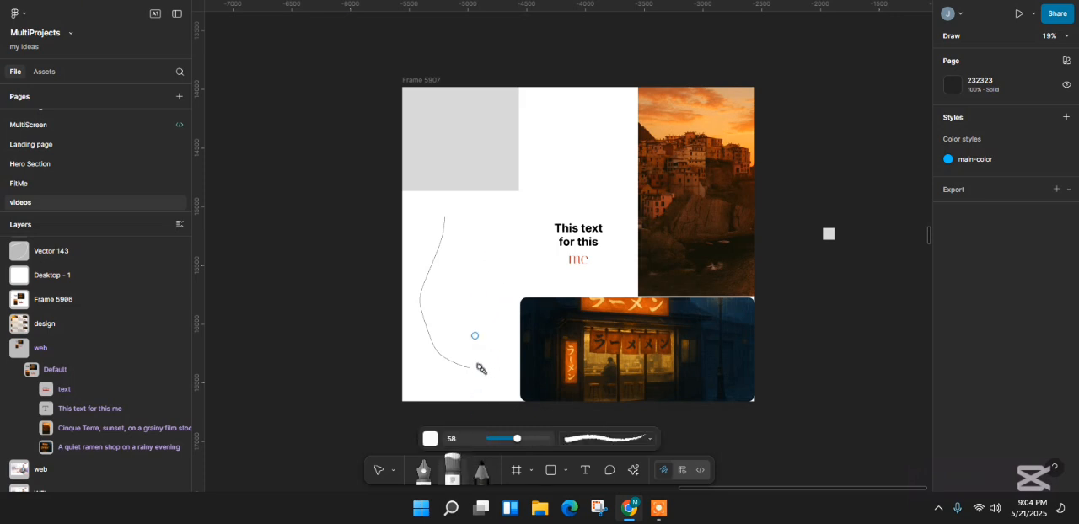
click(431, 440)
drag(440, 252, 424, 301)
click(507, 389)
mouse_move(491, 222)
mouse_down()
mouse_move(493, 298)
mouse_move(473, 384)
mouse_up()
drag(469, 218, 450, 386)
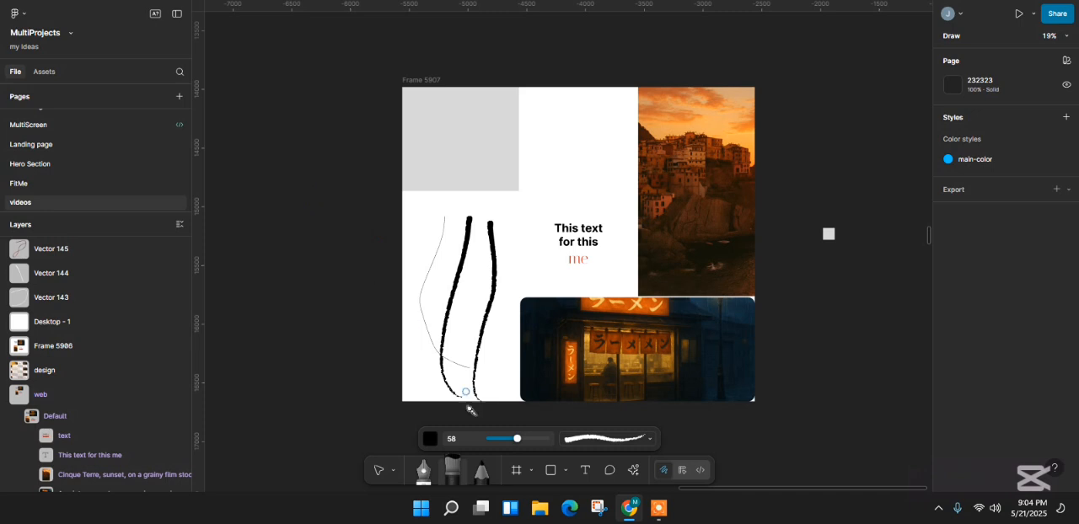
- Draw two overlapping rectangles beside the grid frame, about 630 × 620 and about 615 × 583
click(552, 470)
drag(247, 129, 322, 202)
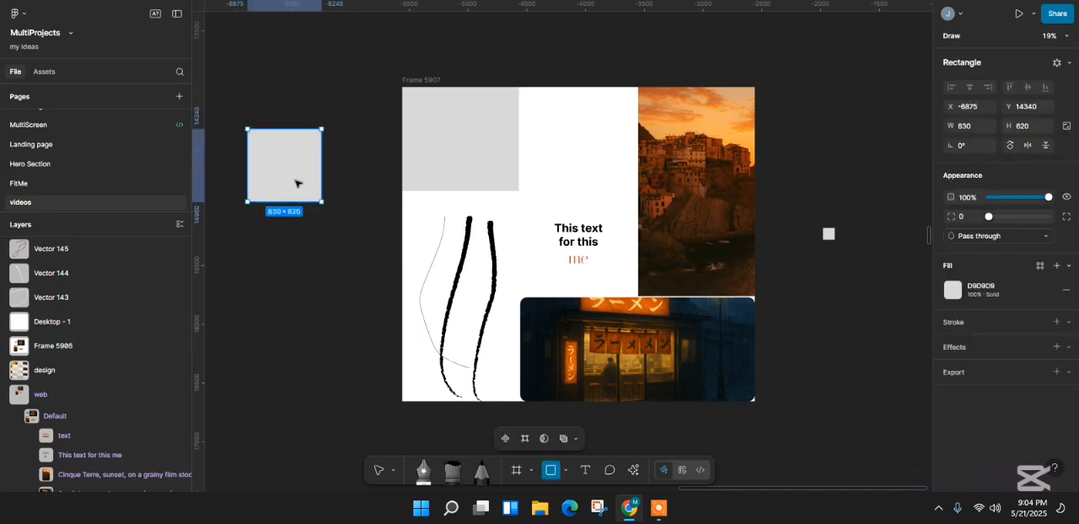
click(552, 471)
drag(275, 165, 348, 235)
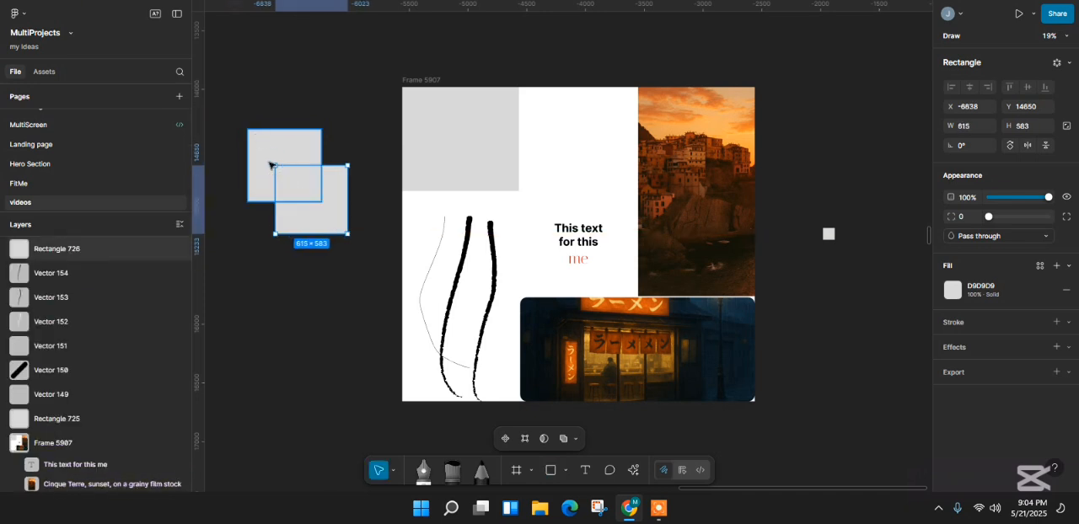
- Open both overlapping rectangles together for vector editing and lasso the two corner points at their overlap
click(269, 152)
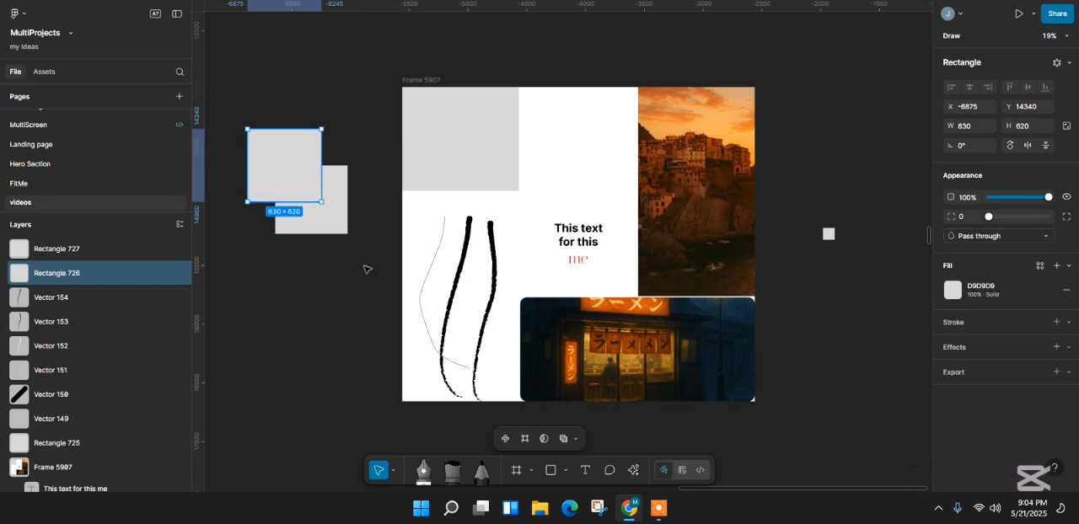
shift+click(340, 221)
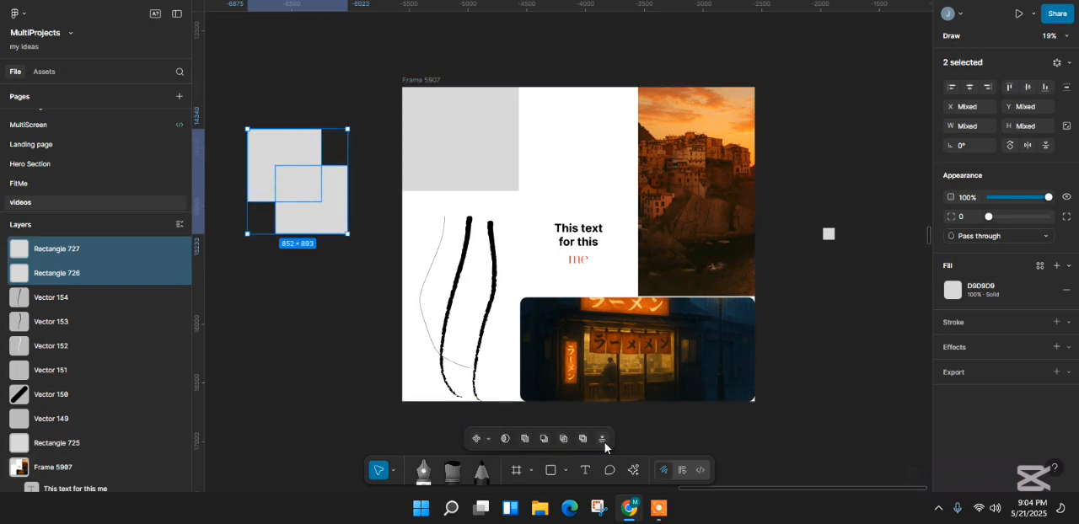
click(487, 440)
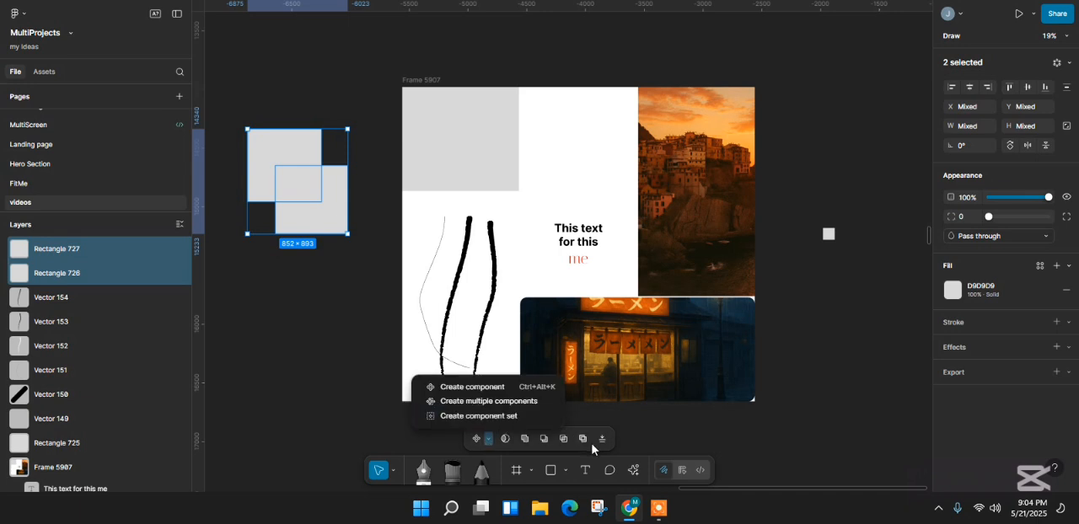
double_click(321, 218)
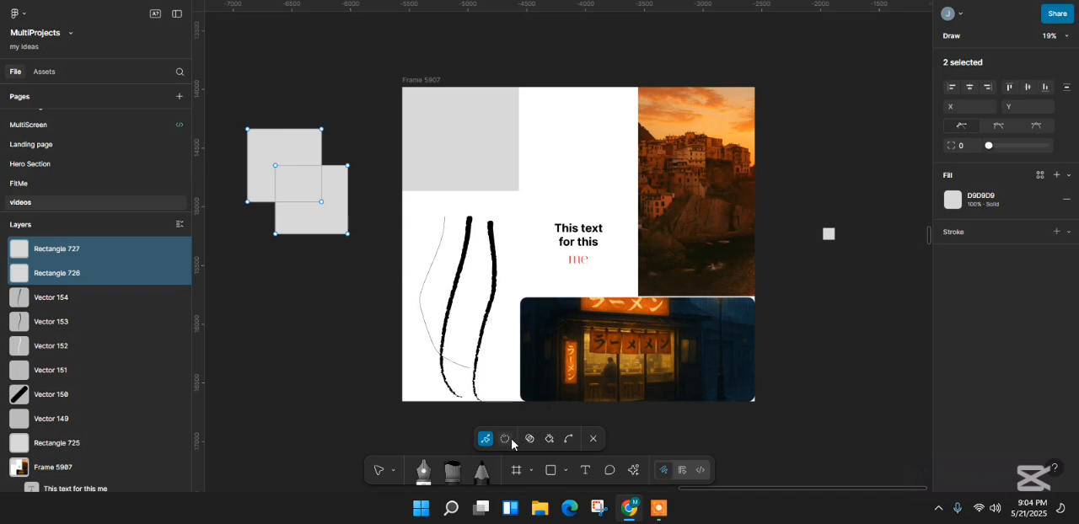
click(506, 439)
mouse_move(338, 199)
mouse_down()
mouse_move(295, 156)
mouse_move(272, 155)
mouse_move(267, 173)
mouse_move(338, 203)
mouse_up()
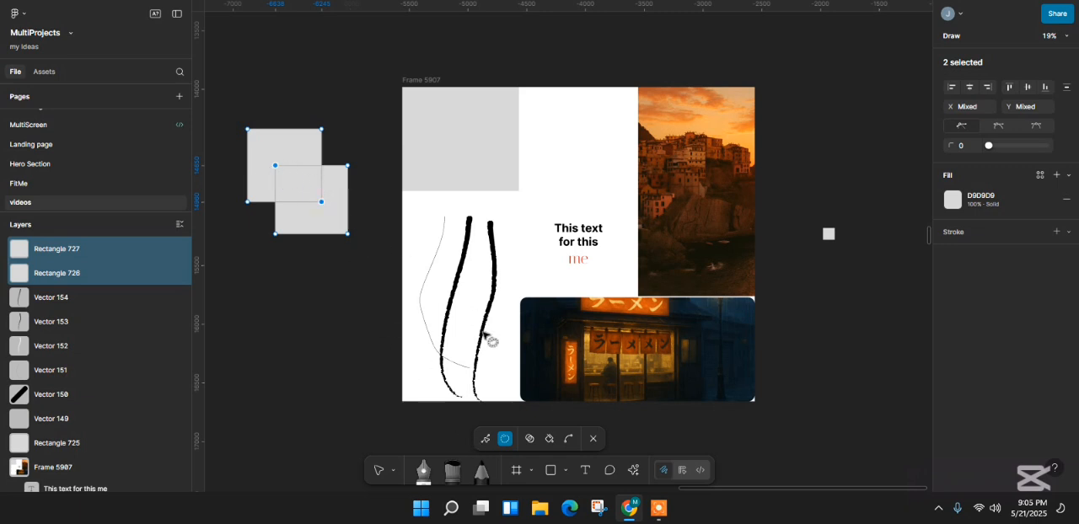
- Apply the Shape builder to the area where the two rectangles overlap
click(528, 439)
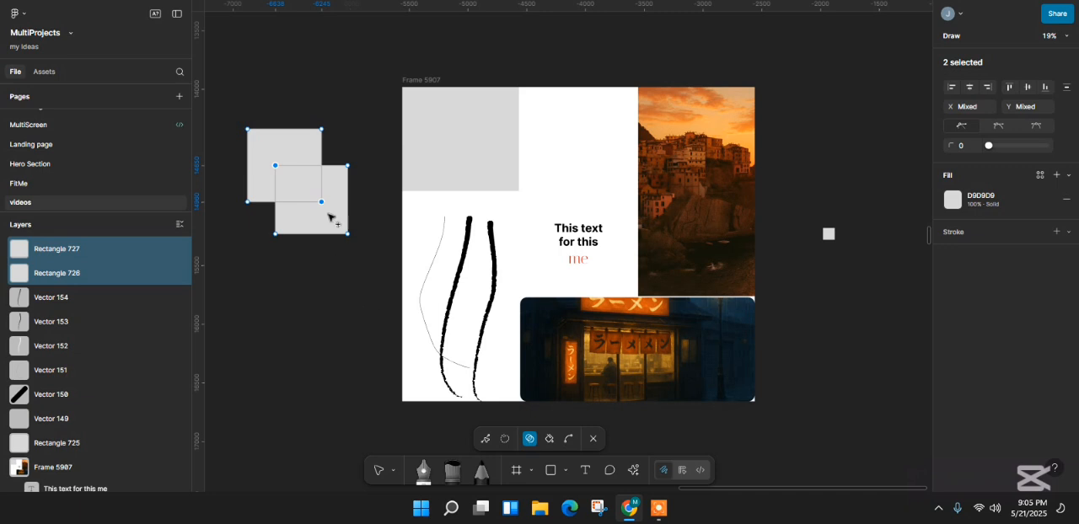
click(305, 177)
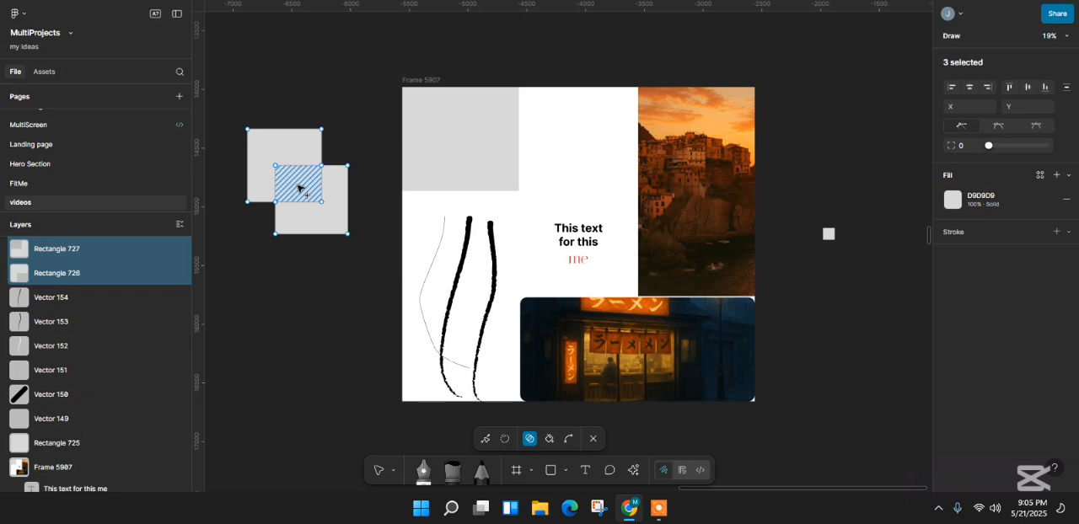
alt+click(299, 187)
- Switch to the untitled file containing the Garden Day Instagram story and browse the Figma template library
click(687, 1)
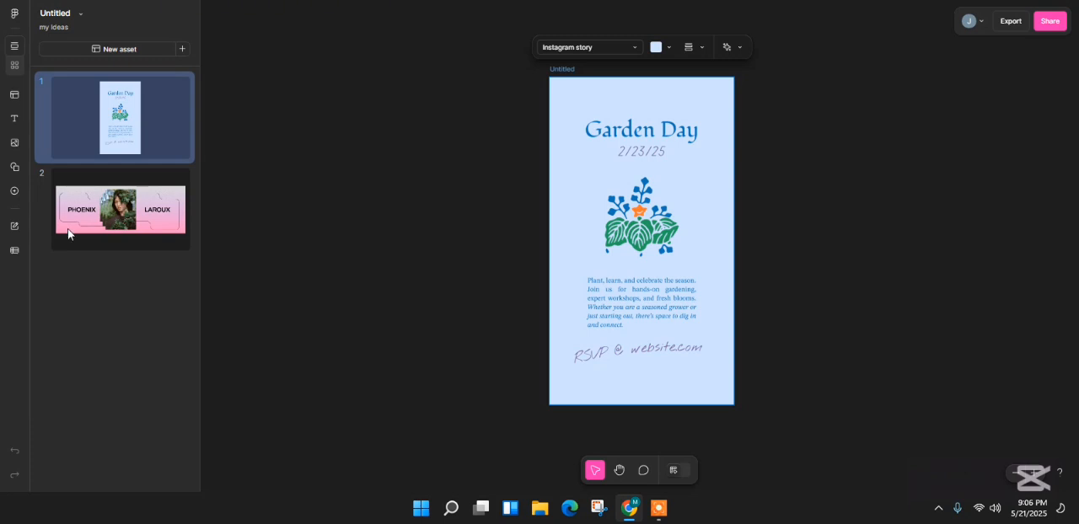
click(17, 98)
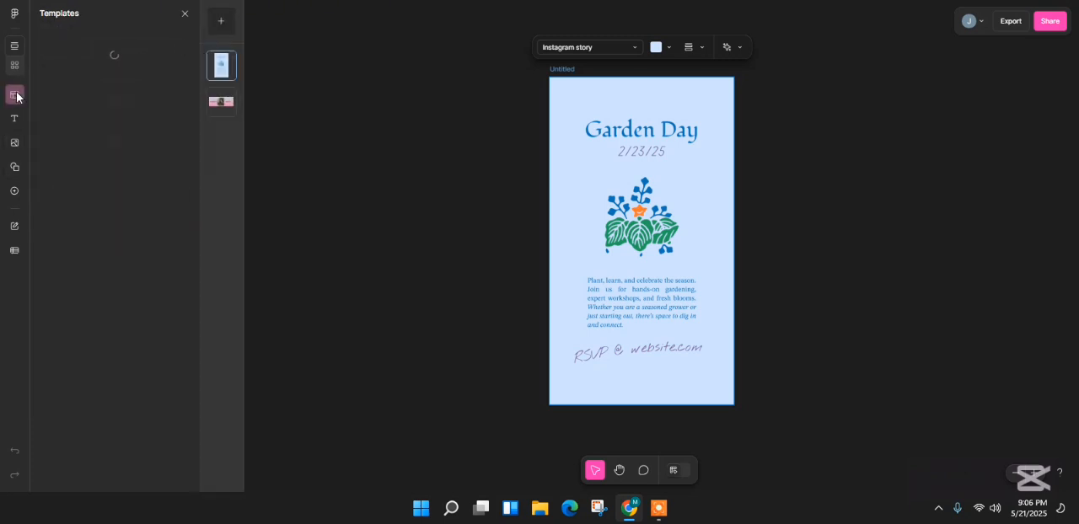
mouse_move(171, 106)
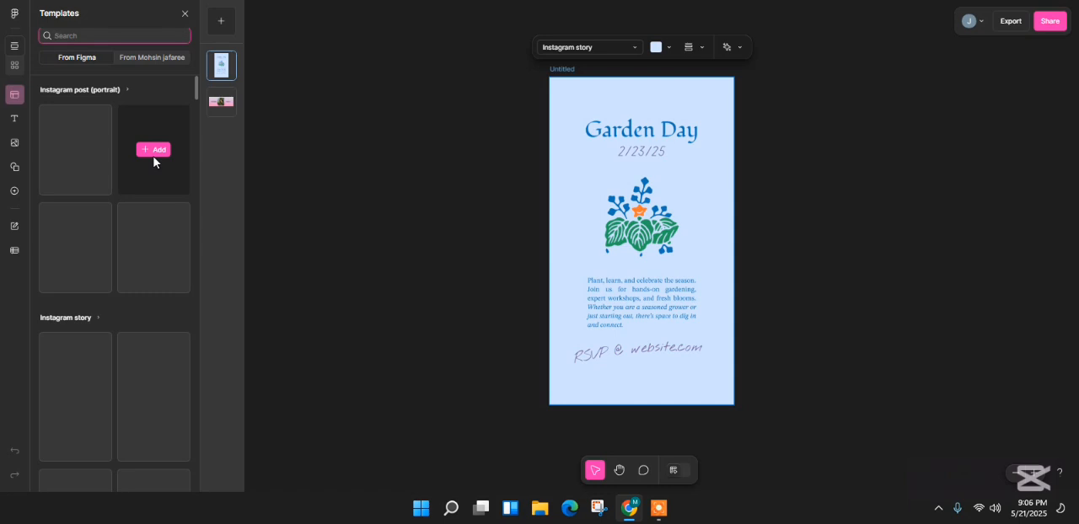
scroll(137, 278, down, 2)
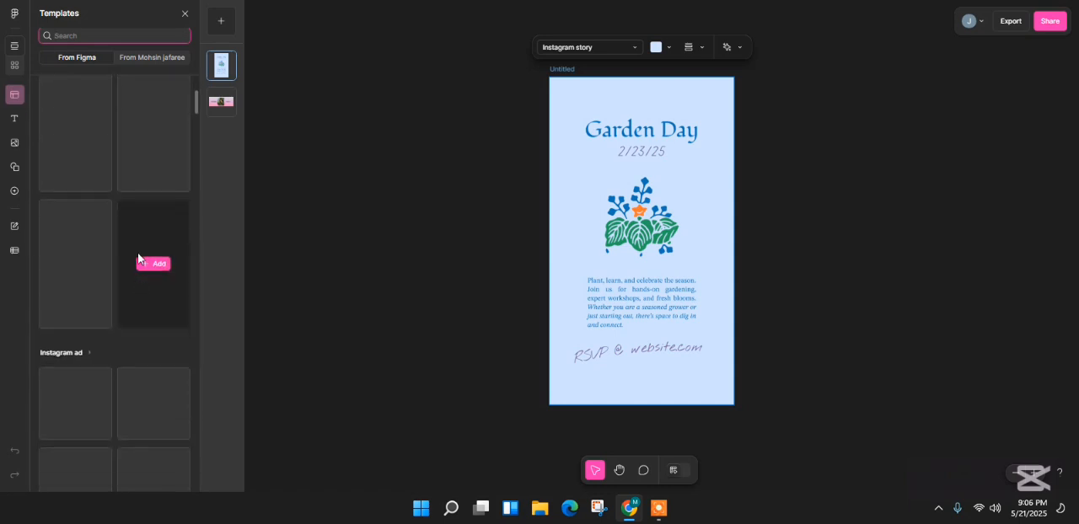
scroll(115, 272, down, 3)
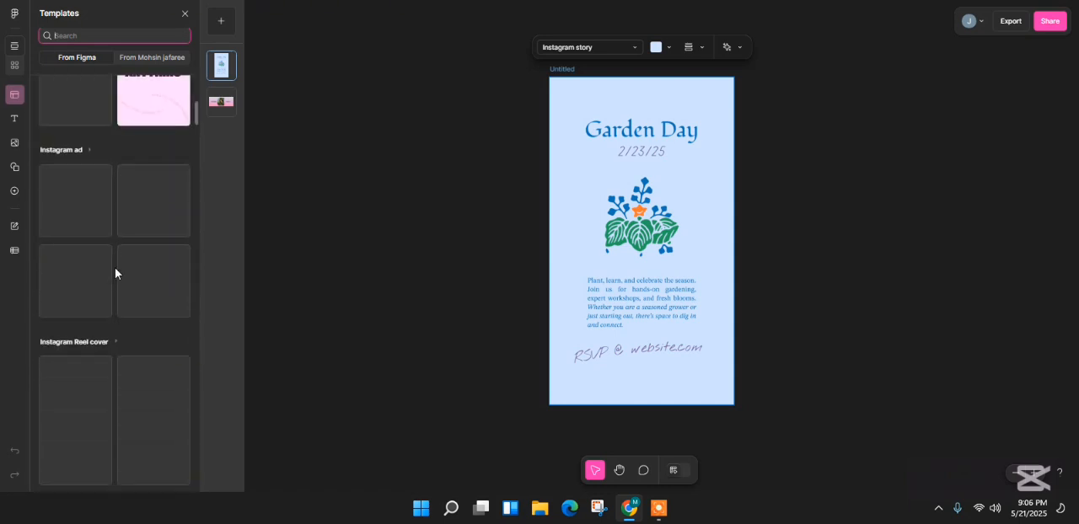
scroll(129, 207, up, 1)
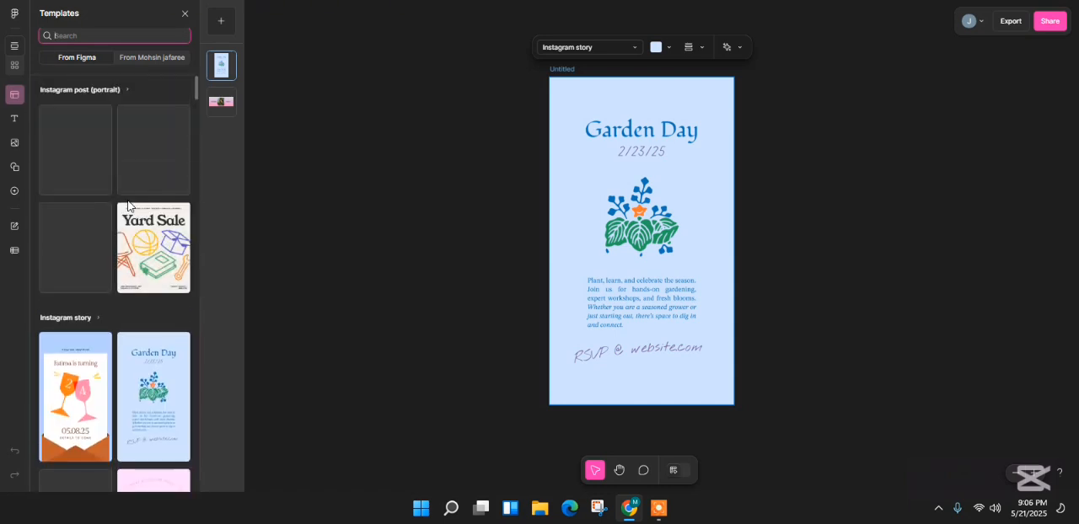
- Look through the preset asset sizes and the AI rewrite and translate options for the Instagram story
click(634, 50)
scroll(570, 191, down, 3)
scroll(570, 190, up, 2)
scroll(570, 187, down, 3)
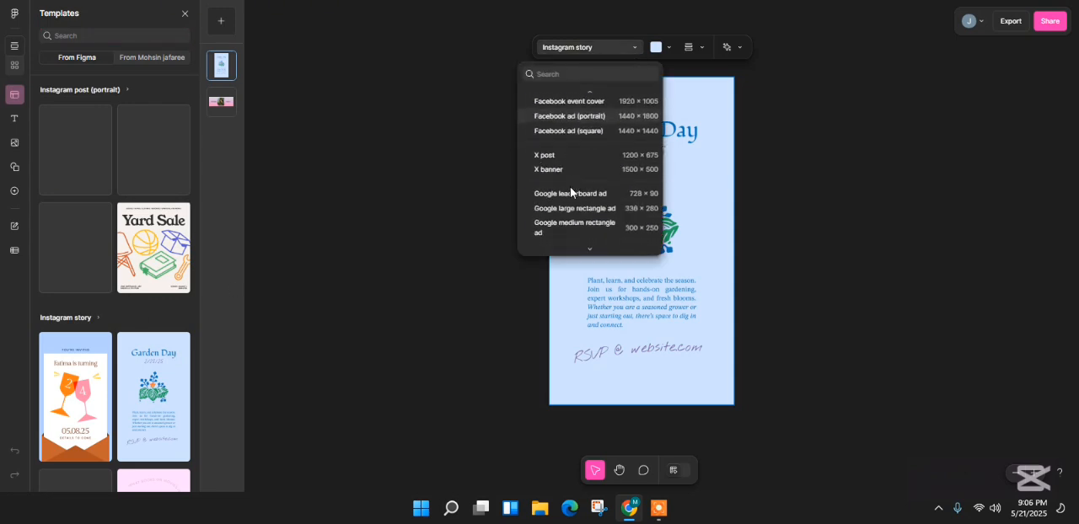
scroll(570, 186, up, 2)
scroll(570, 186, down, 5)
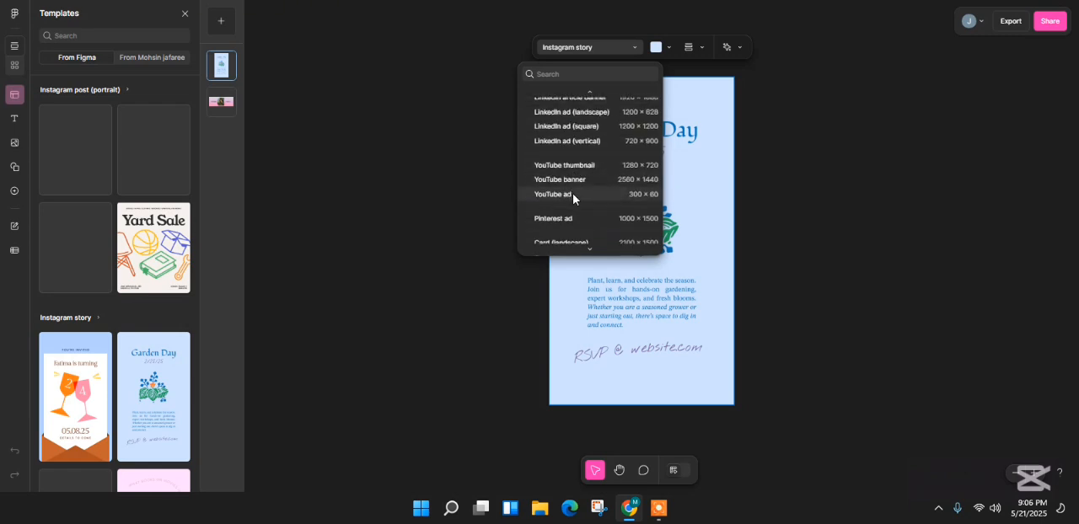
scroll(623, 236, down, 1)
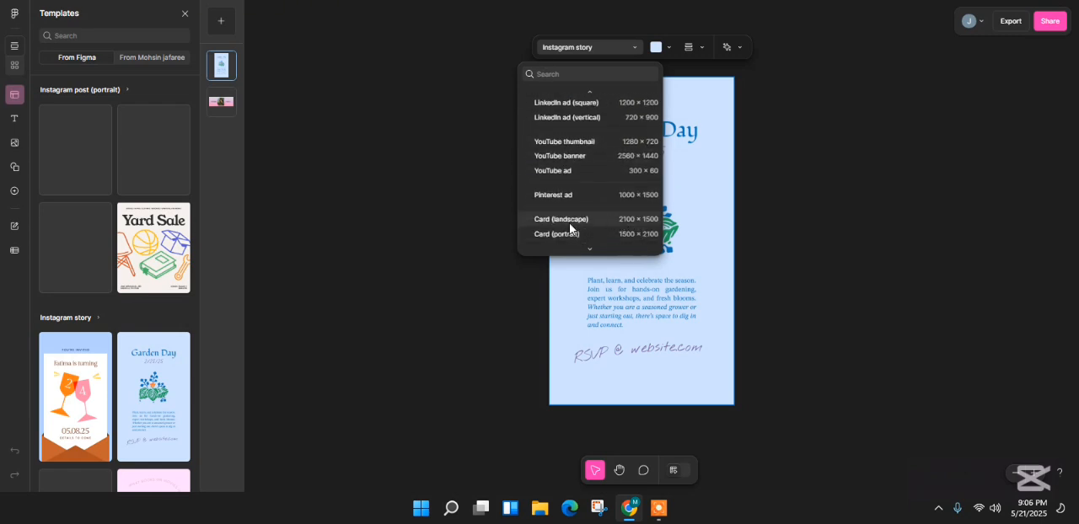
click(738, 48)
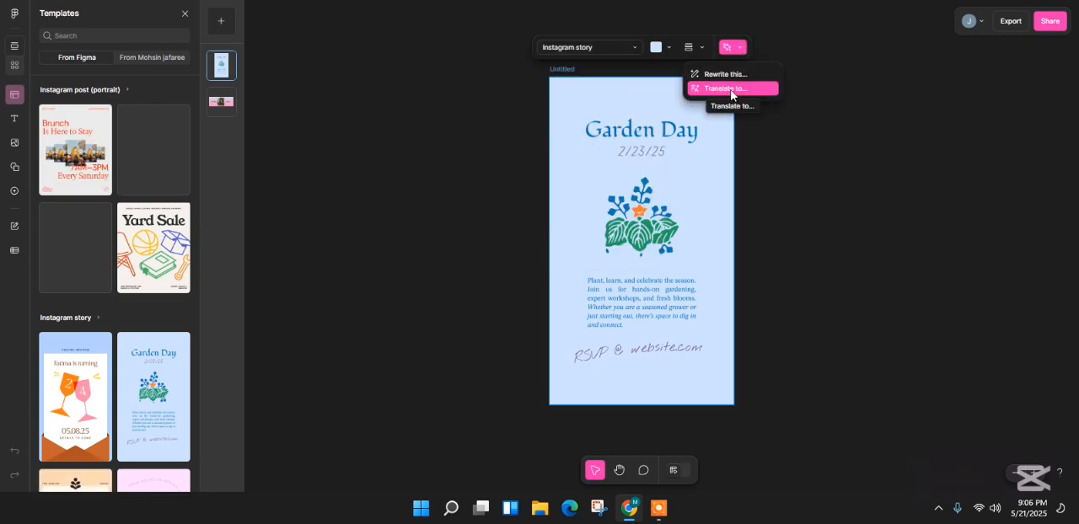
- Replace the word "Garden" and the following space in the story's title so it reads "monDay"
click(652, 135)
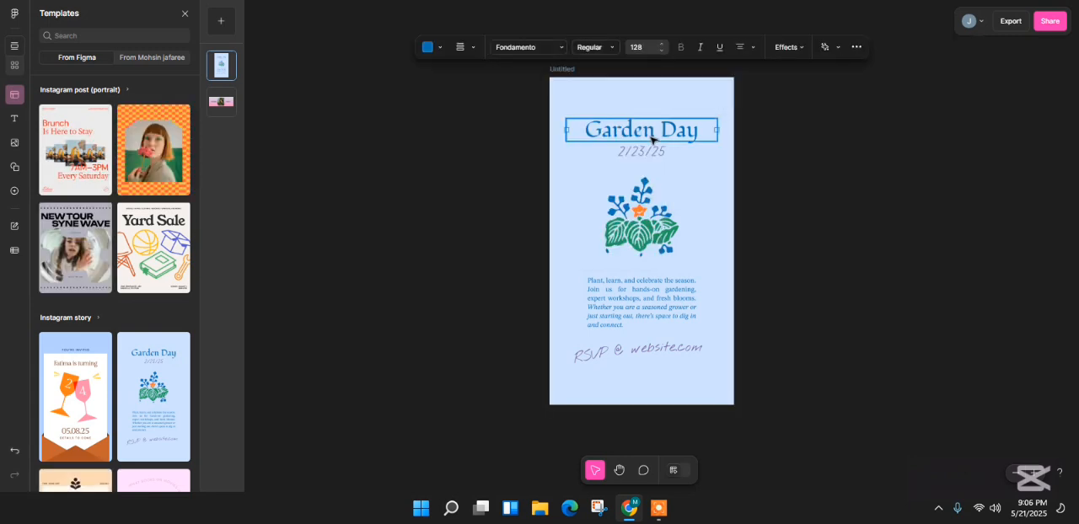
double_click(651, 136)
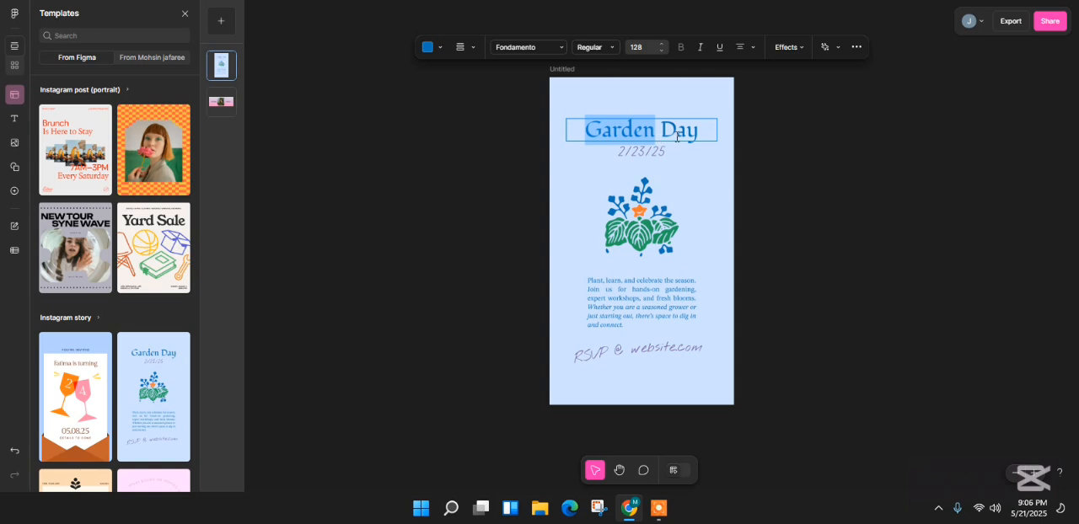
click(677, 137)
double_click(643, 135)
text(mon)
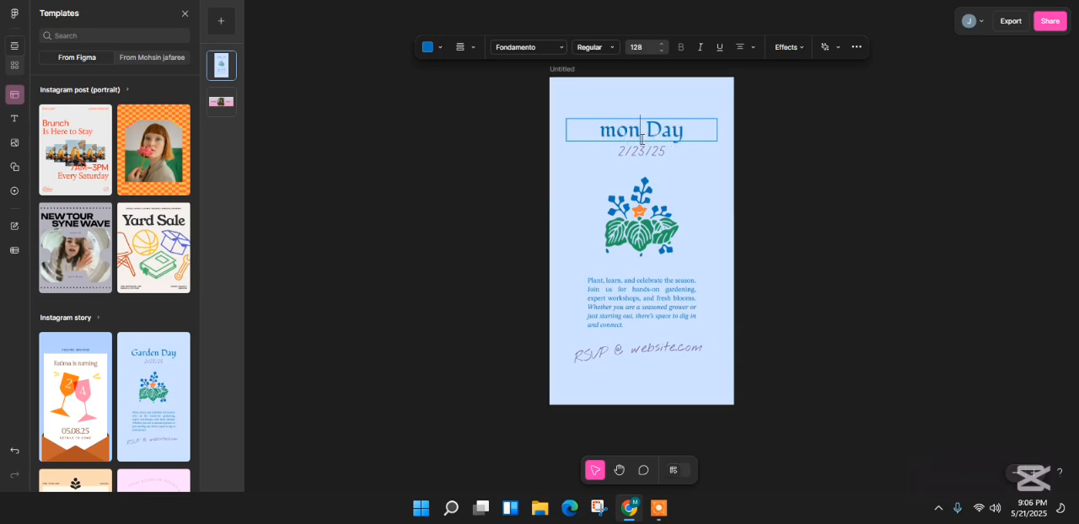
key(Delete)
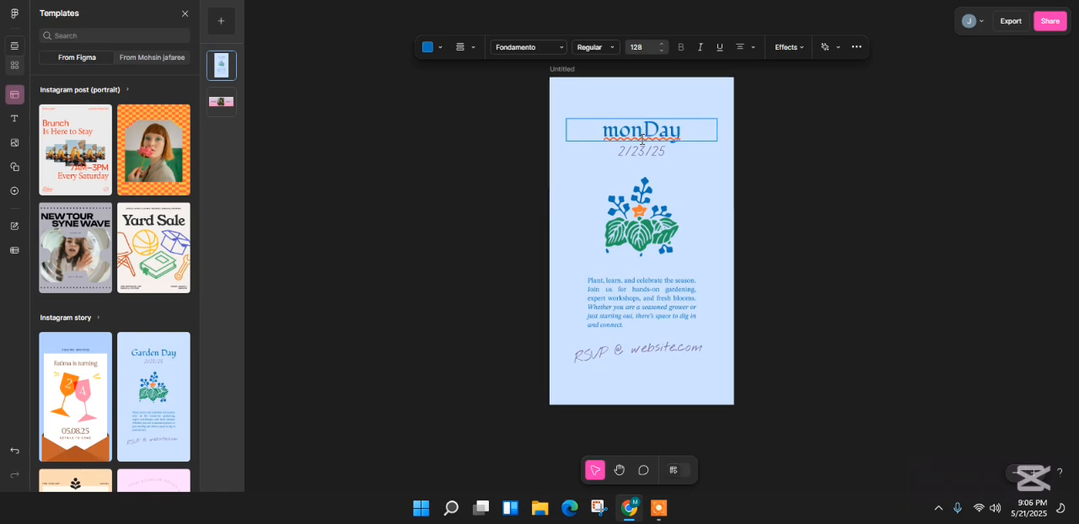
key(Escape)
- Select the date, the RSVP line and the flower illustration in turn to view their formatting options
click(641, 152)
click(638, 354)
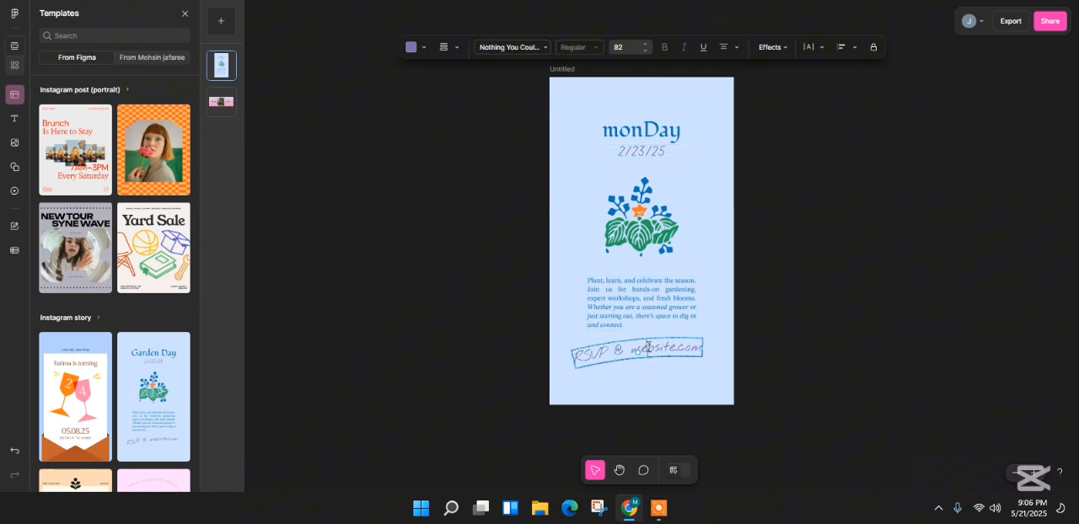
click(641, 208)
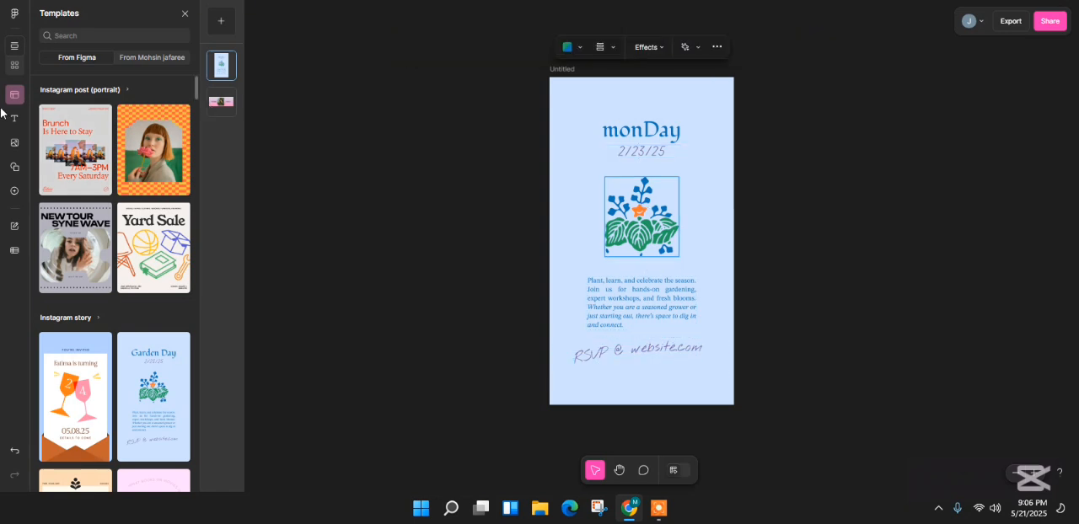
- Add the Yard Sale font combination to the story and place it just above the monDay title
click(15, 144)
click(14, 118)
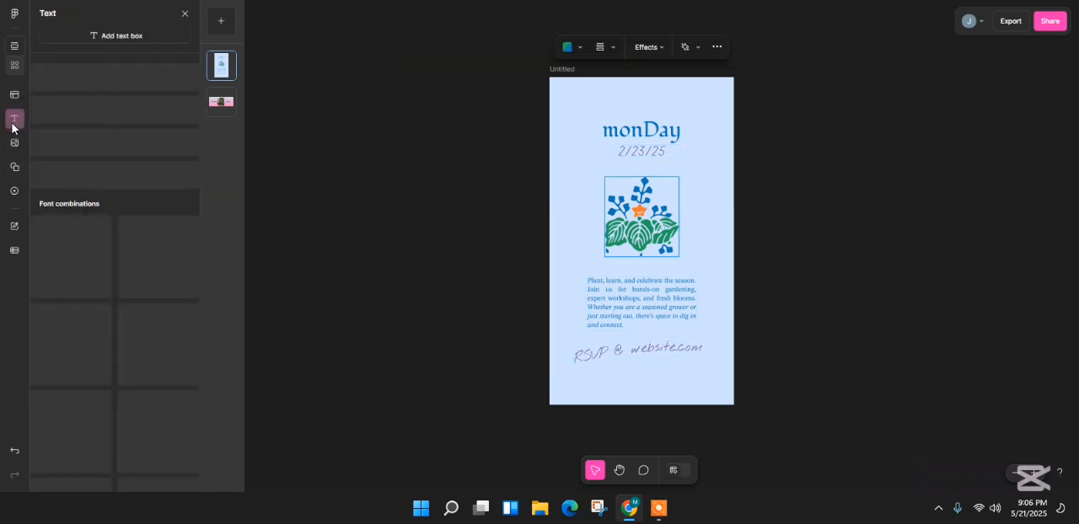
click(569, 148)
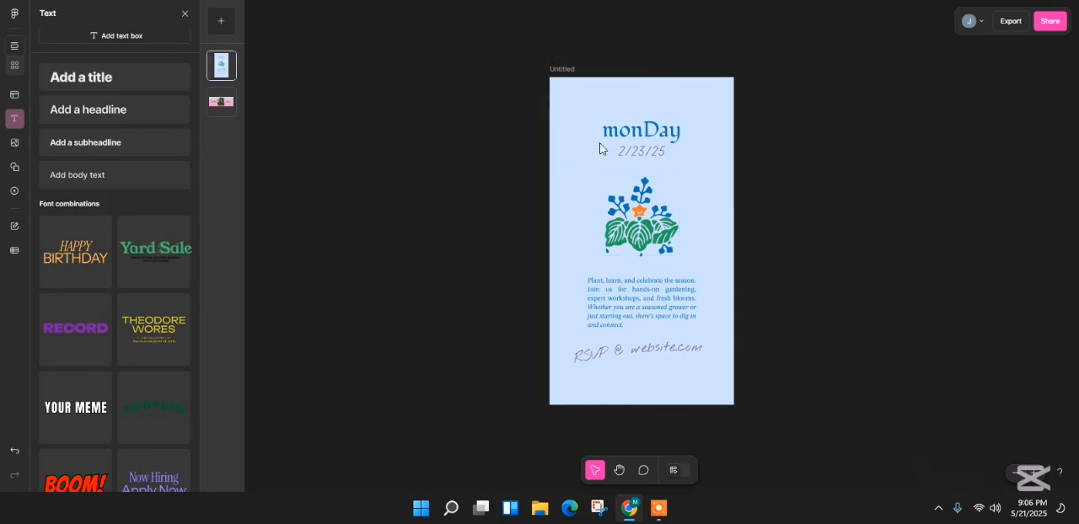
drag(650, 141, 647, 107)
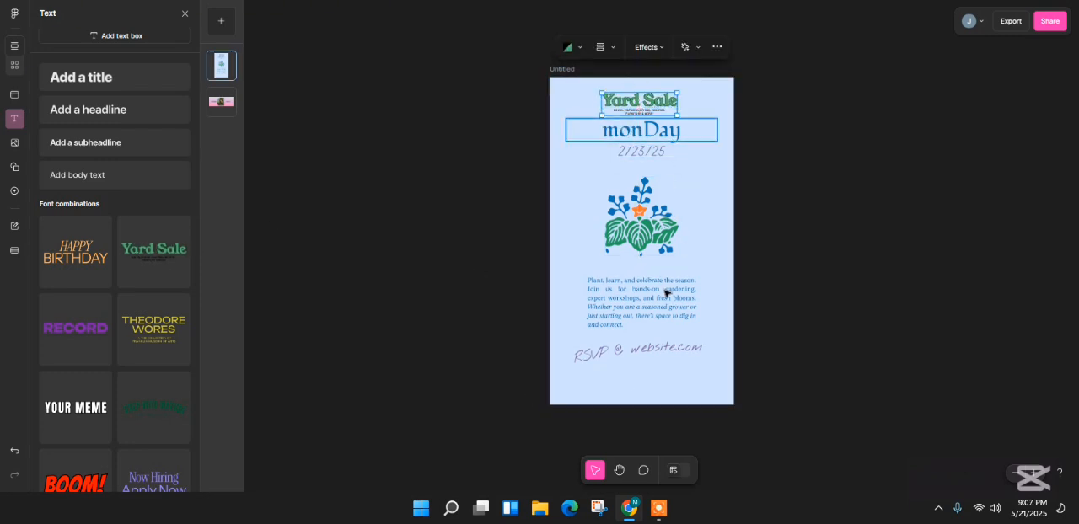
- Enter design mode, look through the Yard Sale group's design properties, and open the template library
click(679, 476)
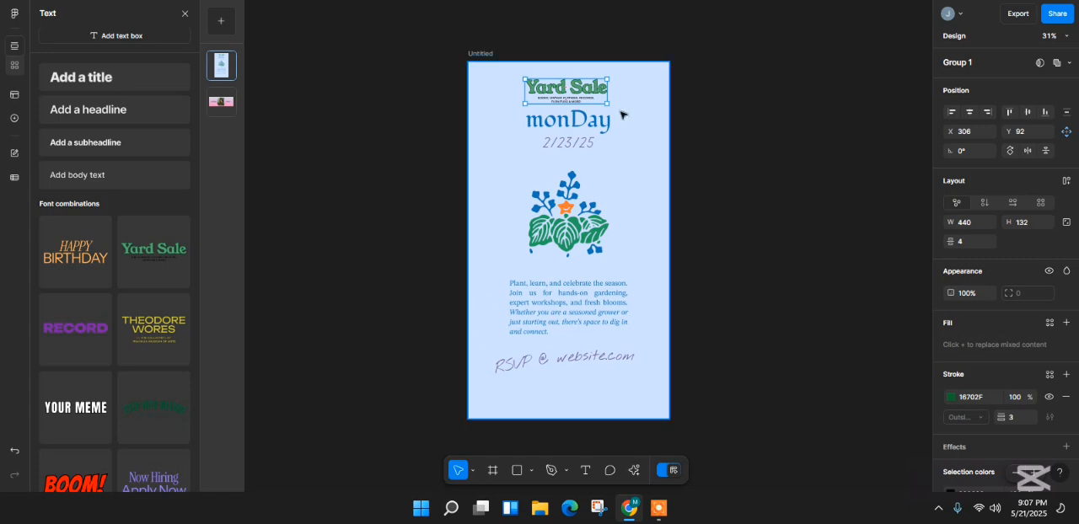
scroll(1029, 278, down, 2)
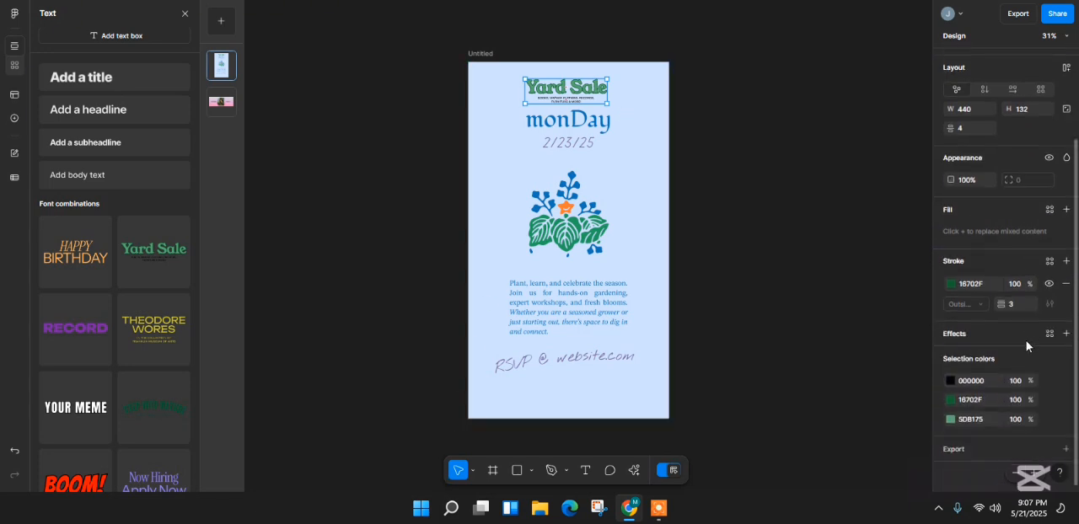
scroll(1026, 341, up, 2)
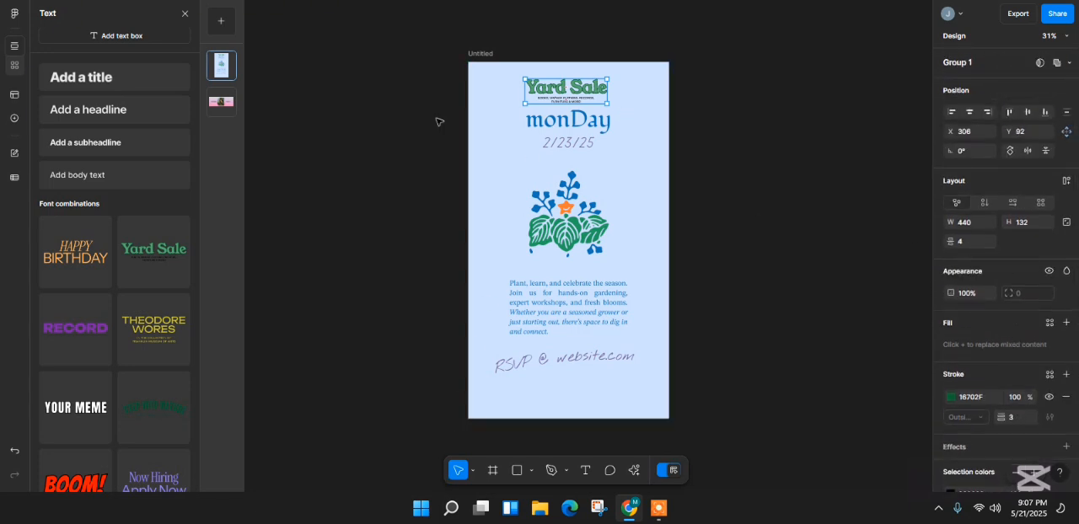
click(16, 99)
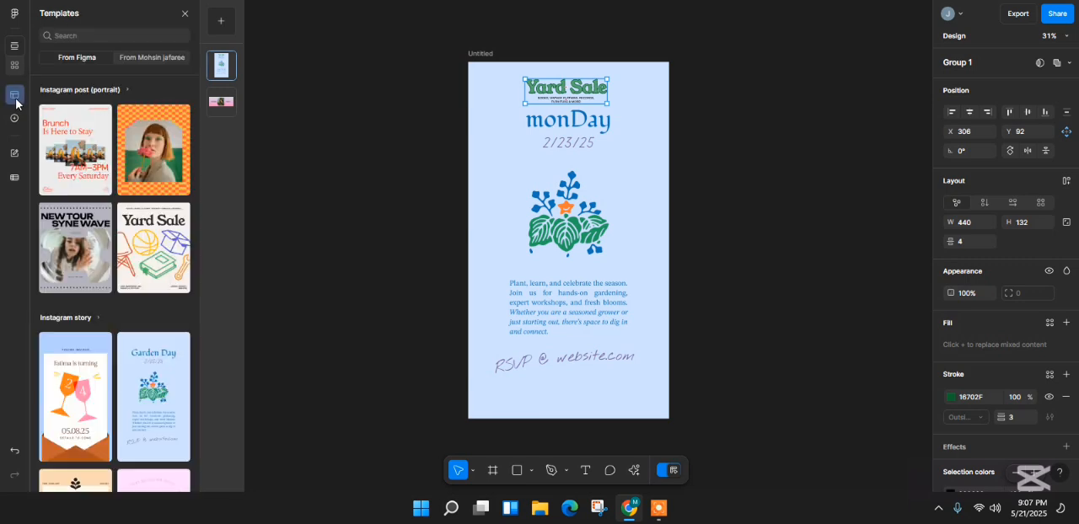
- Look through the Figma template library, the Facebook cover photo asset and the team's own templates
scroll(123, 324, down, 5)
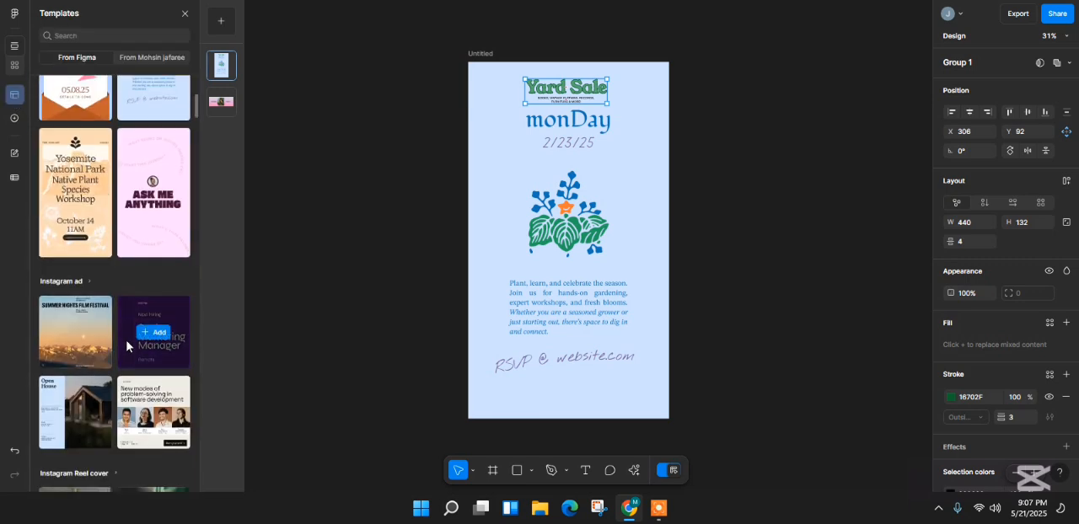
scroll(127, 346, down, 8)
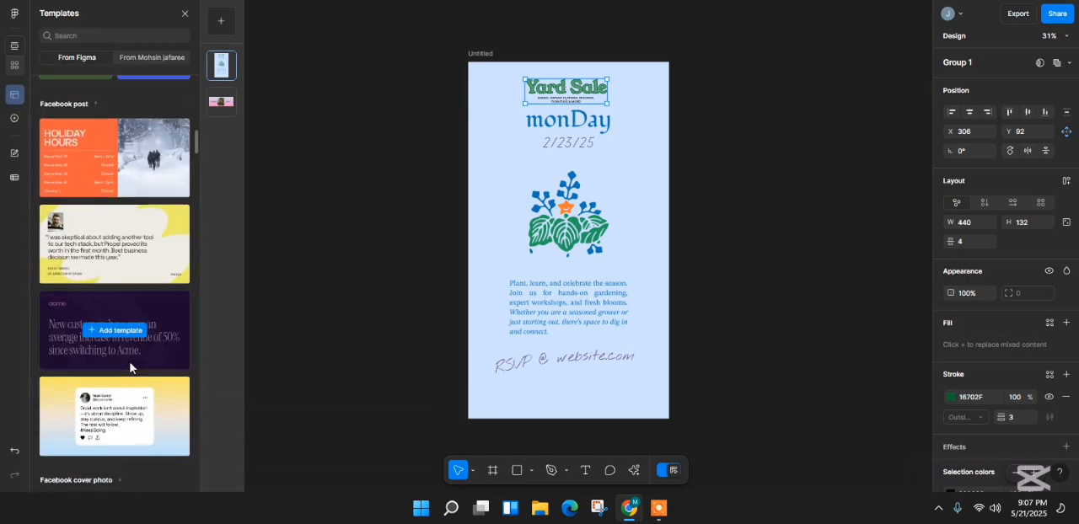
scroll(130, 362, up, 3)
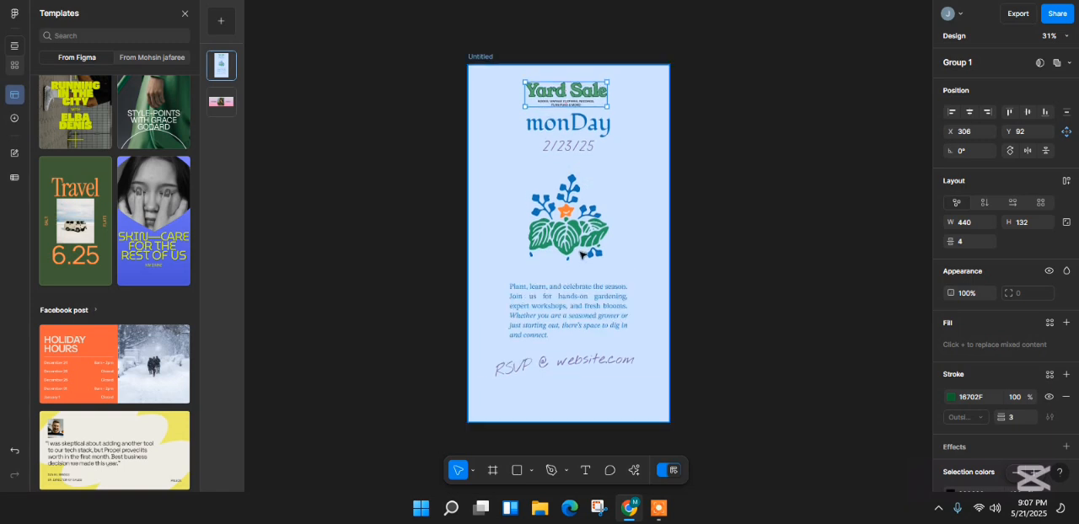
click(222, 111)
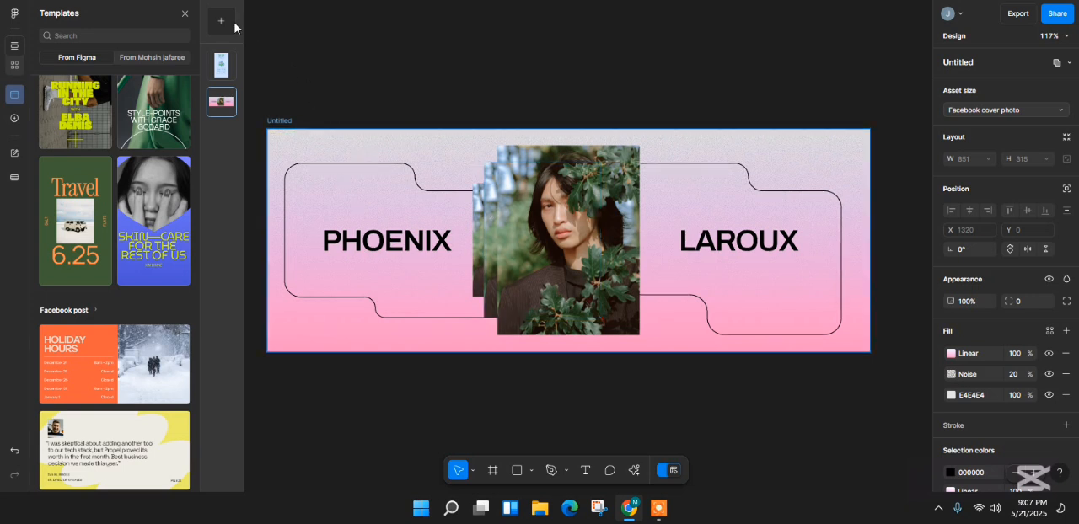
click(152, 59)
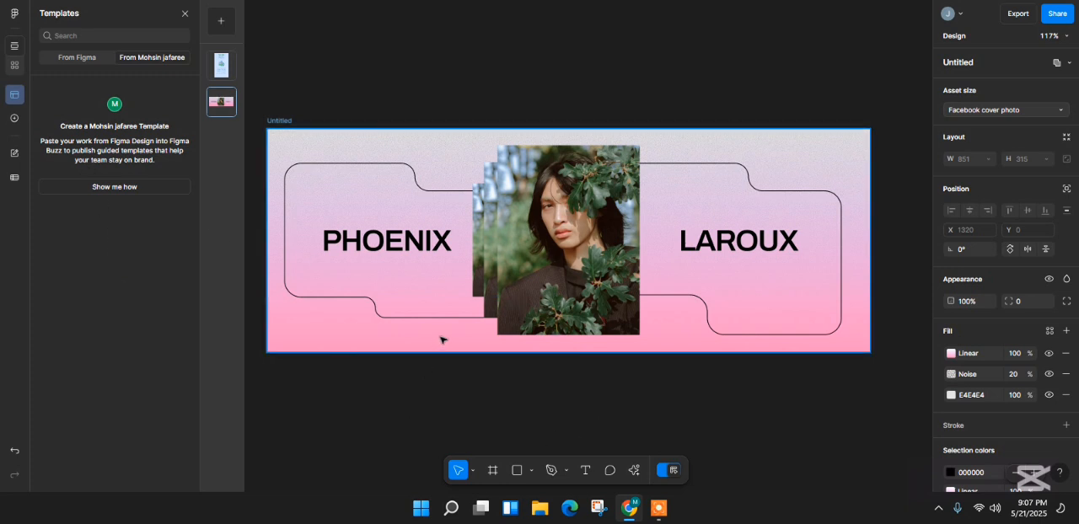
click(223, 26)
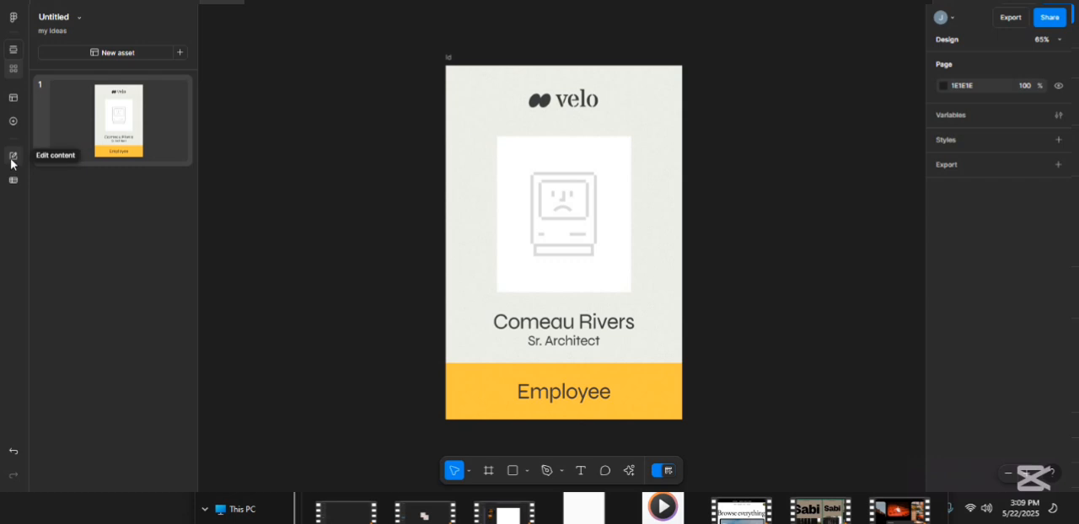
- Start a bulk creation for the velo employee name tag and upload the pakistani_employee_names spreadsheet
click(14, 180)
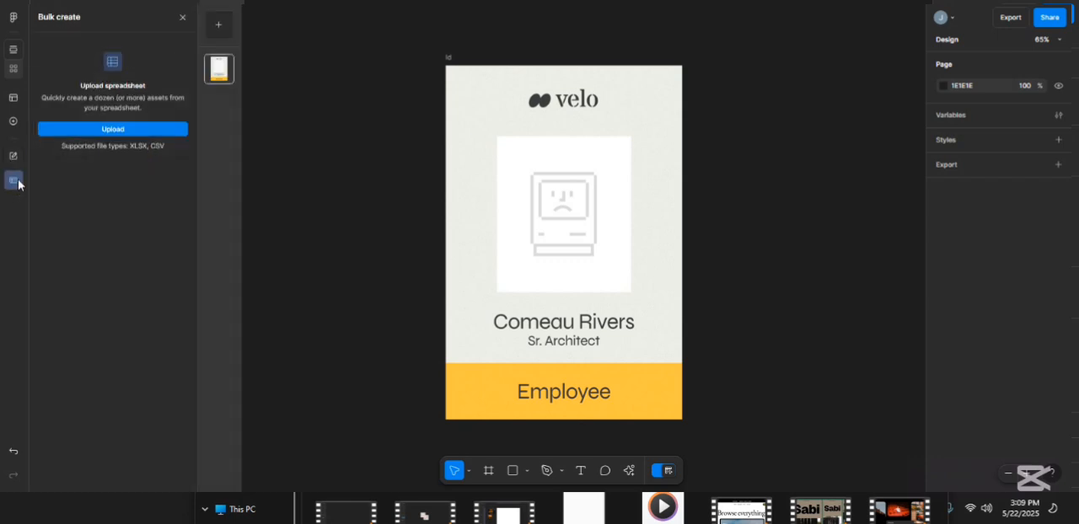
click(121, 131)
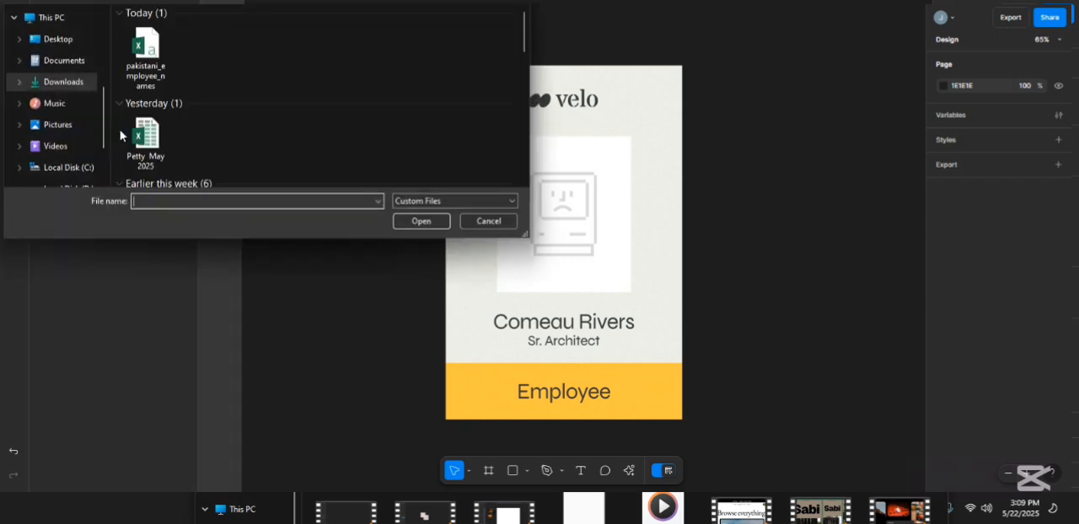
click(146, 59)
click(421, 221)
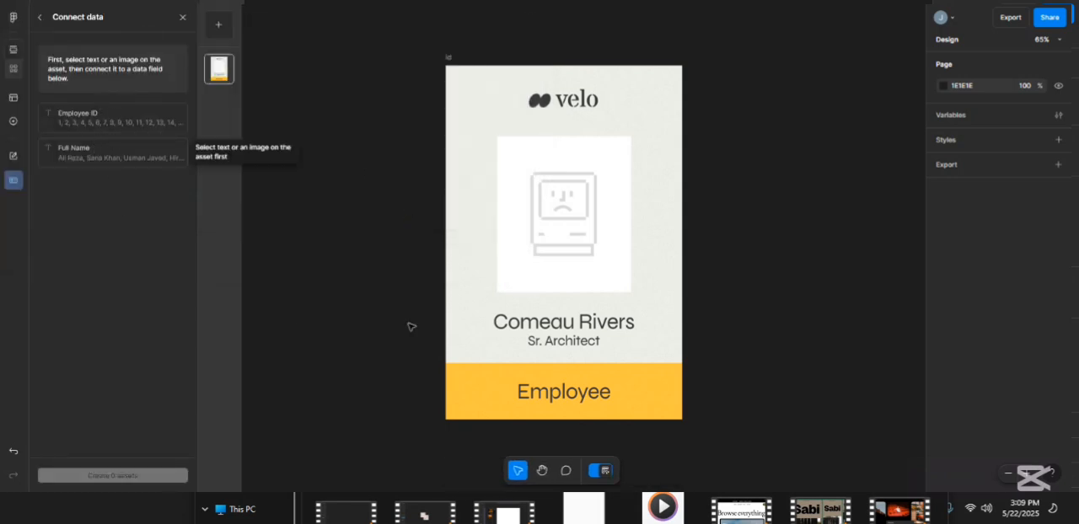
- Connect the job title line to Employee ID and the name line to Full Name, and create the 20 assets
click(530, 340)
click(115, 117)
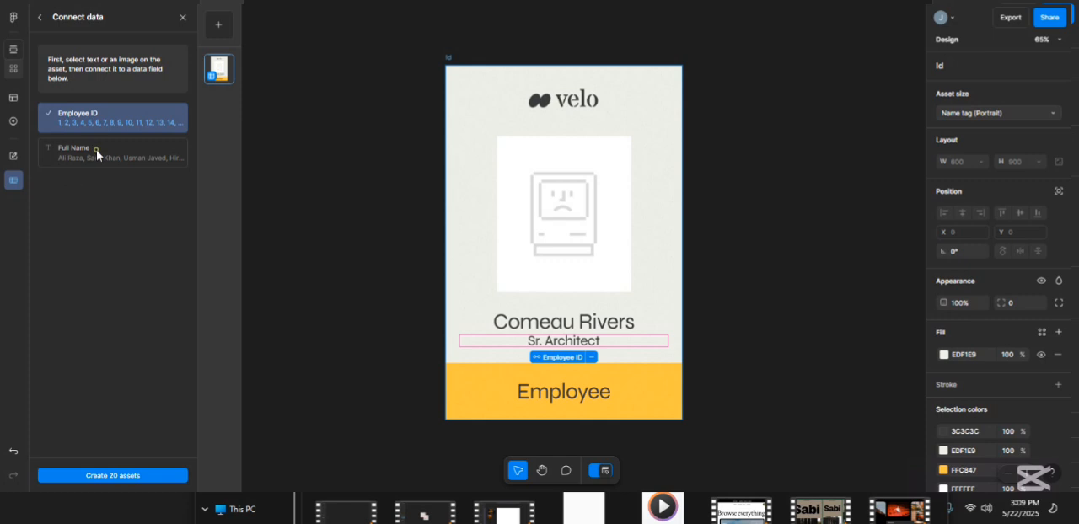
click(590, 322)
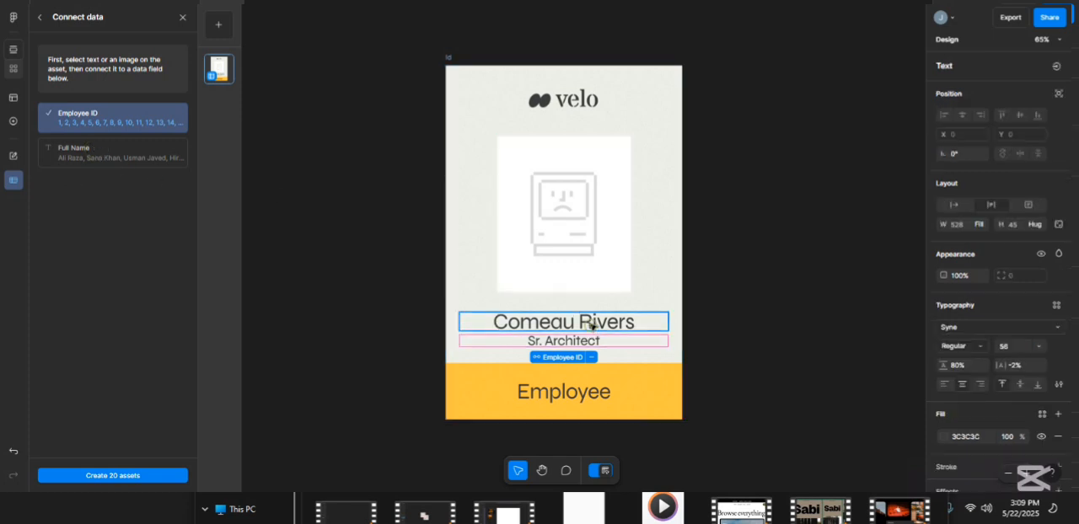
click(137, 165)
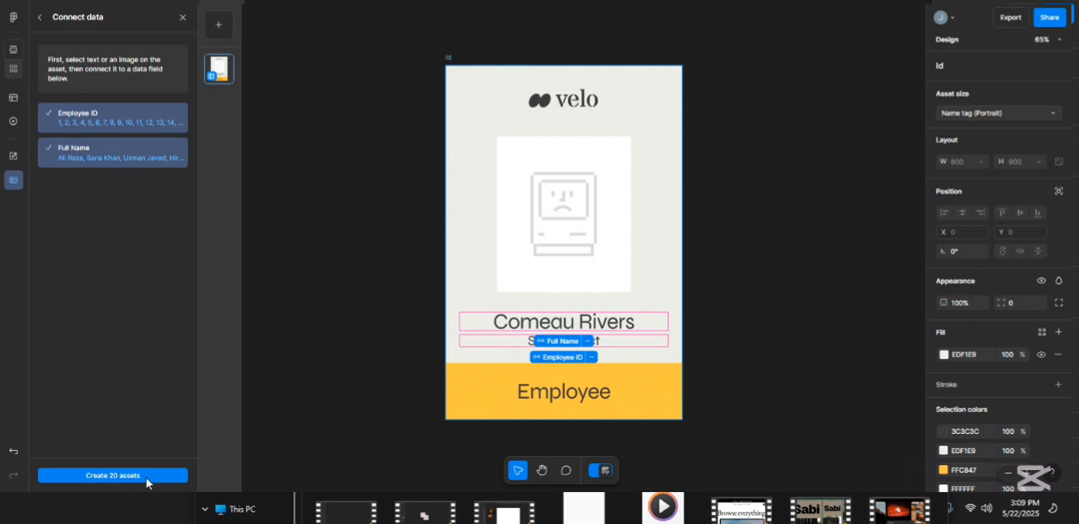
click(108, 478)
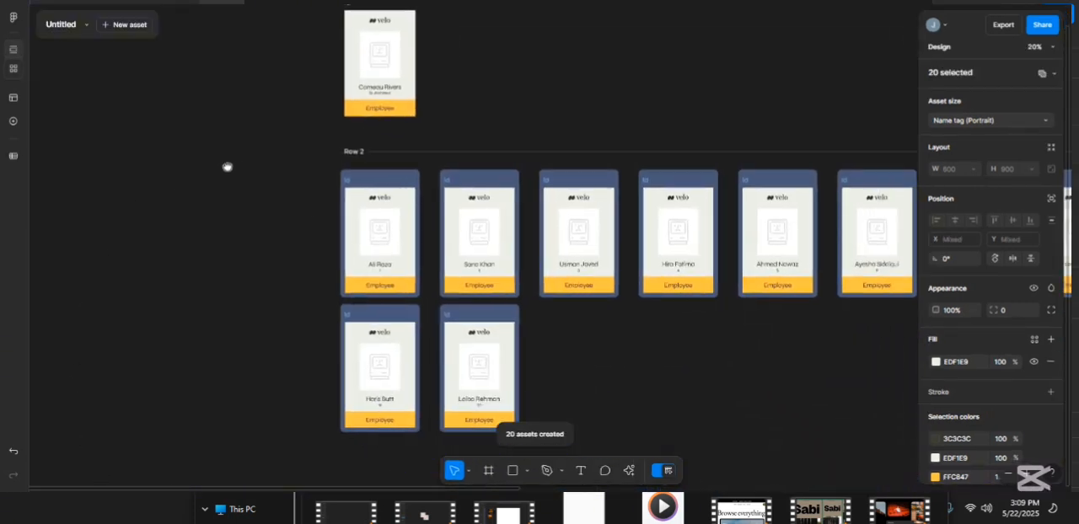
- Examine the whole row of bulk-created employee name tags from one end to the other
drag(658, 316, 371, 299)
drag(550, 323, 283, 308)
drag(447, 309, 287, 307)
drag(604, 322, 320, 335)
drag(700, 344, 521, 336)
scroll(427, 258, down, 4)
drag(275, 308, 508, 291)
scroll(458, 242, up, 1)
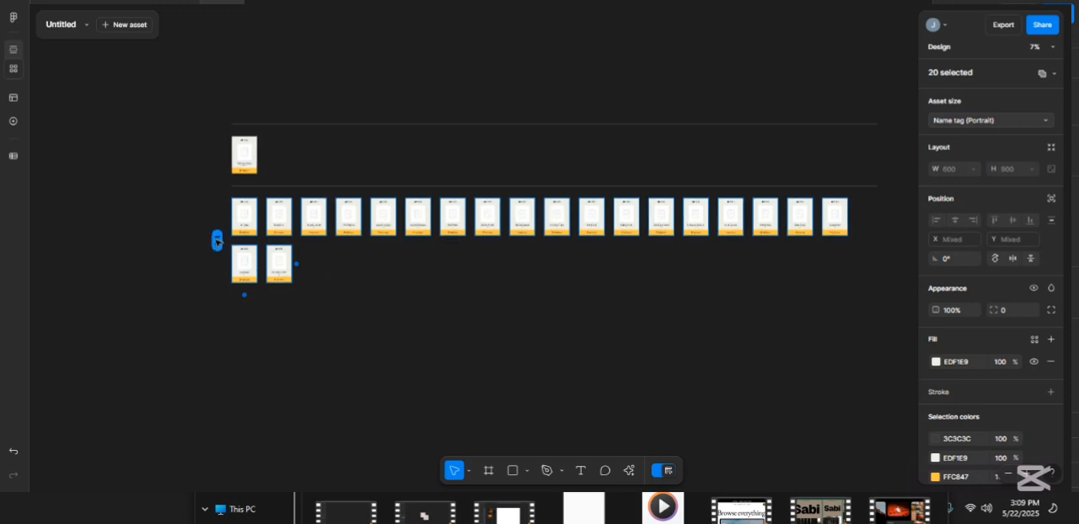
- Select Row 2 to view its layout properties, and inspect the names and IDs on its first tags up close
click(835, 218)
click(217, 241)
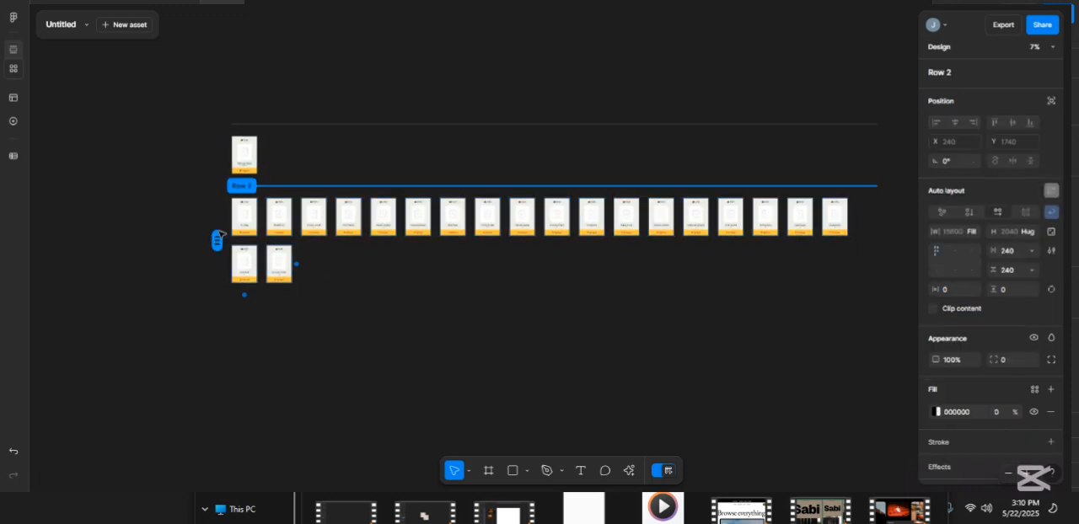
drag(656, 338, 622, 349)
scroll(202, 236, up, 5)
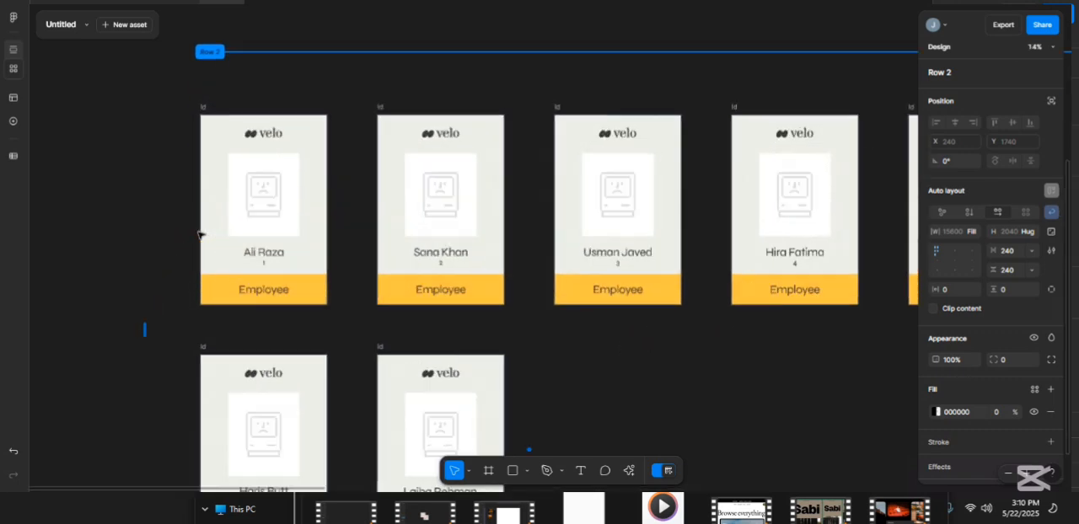
double_click(234, 240)
key(Escape)
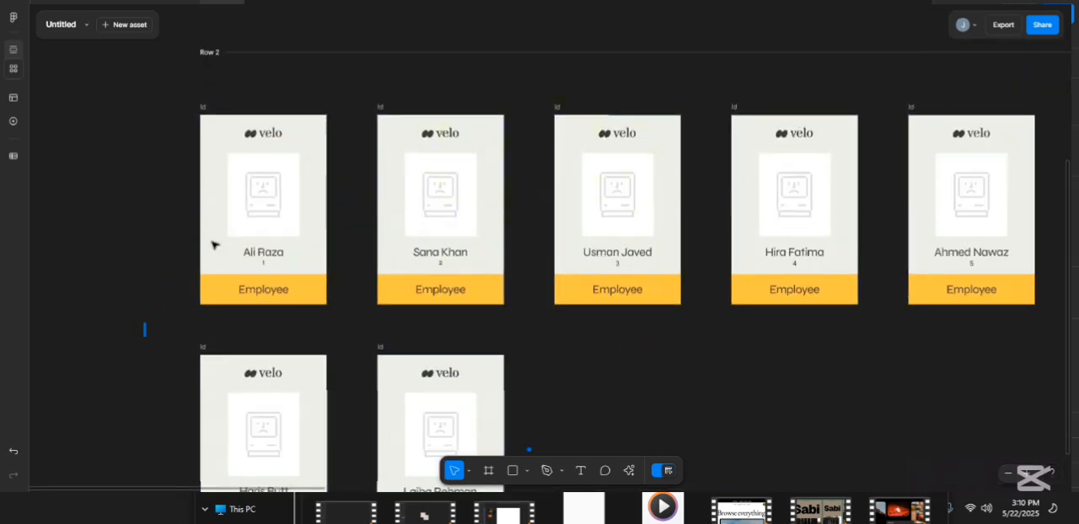
click(202, 108)
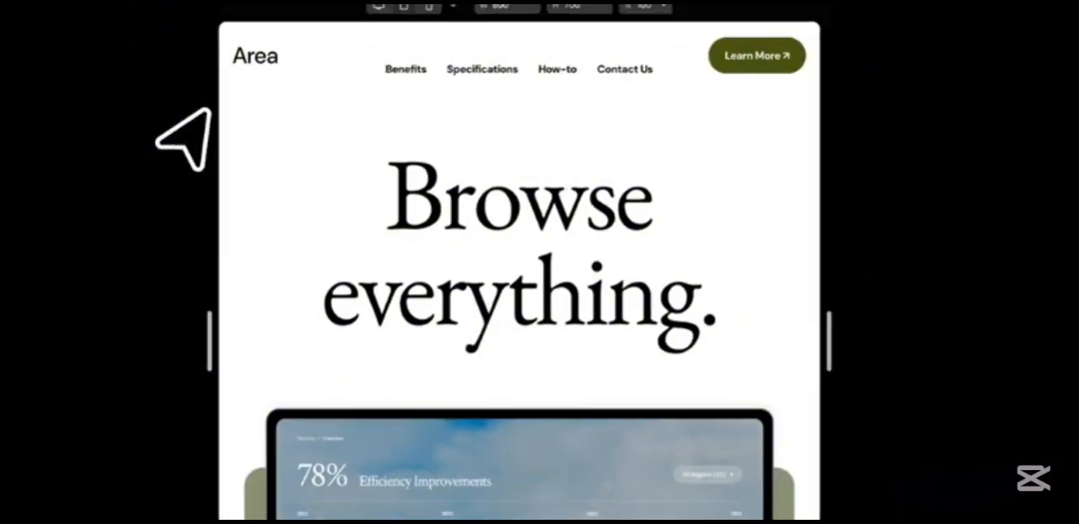
drag(776, 334, 817, 333)
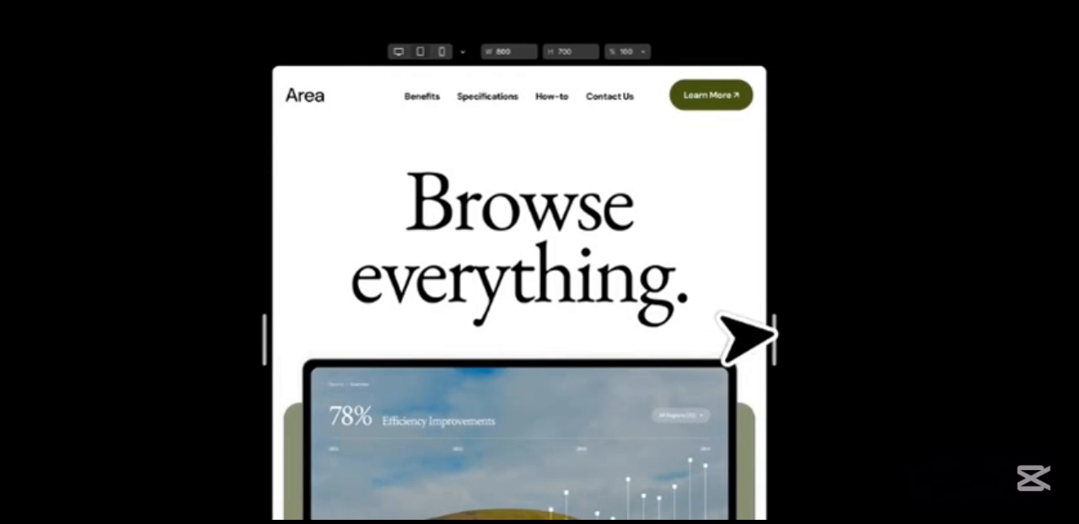
mouse_move(774, 334)
mouse_down()
mouse_move(935, 332)
mouse_move(778, 332)
mouse_up()
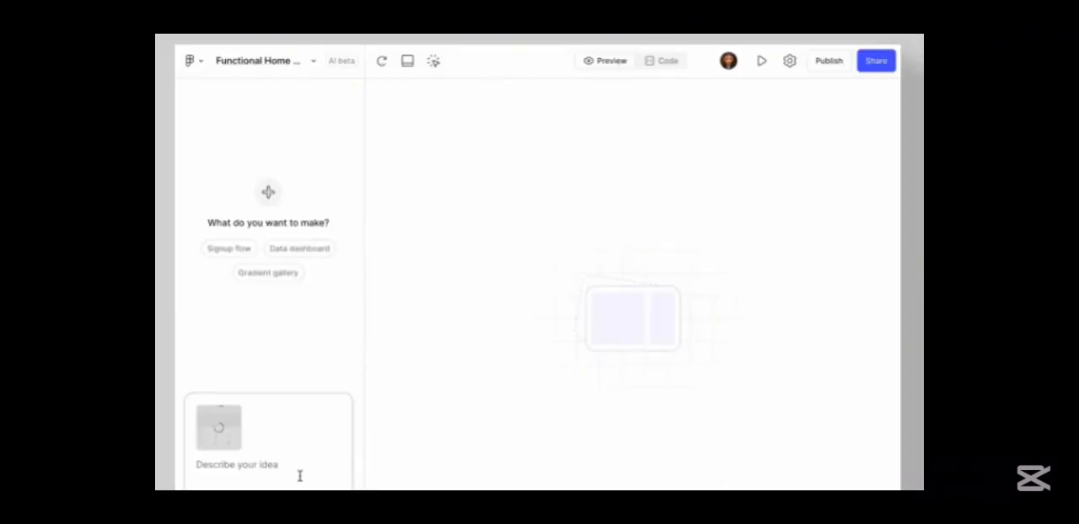
- Submit the prompt "Make my home page functional and add some temporary mock content." in Figma Make, and insert the Landing Page design as an attachment
text(and add some temporary mock content.)
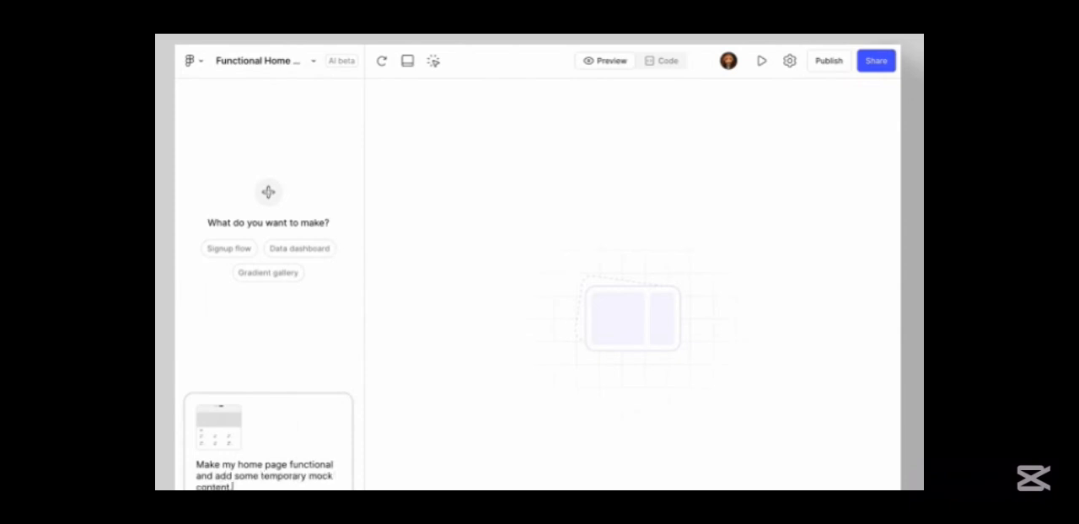
key(Return)
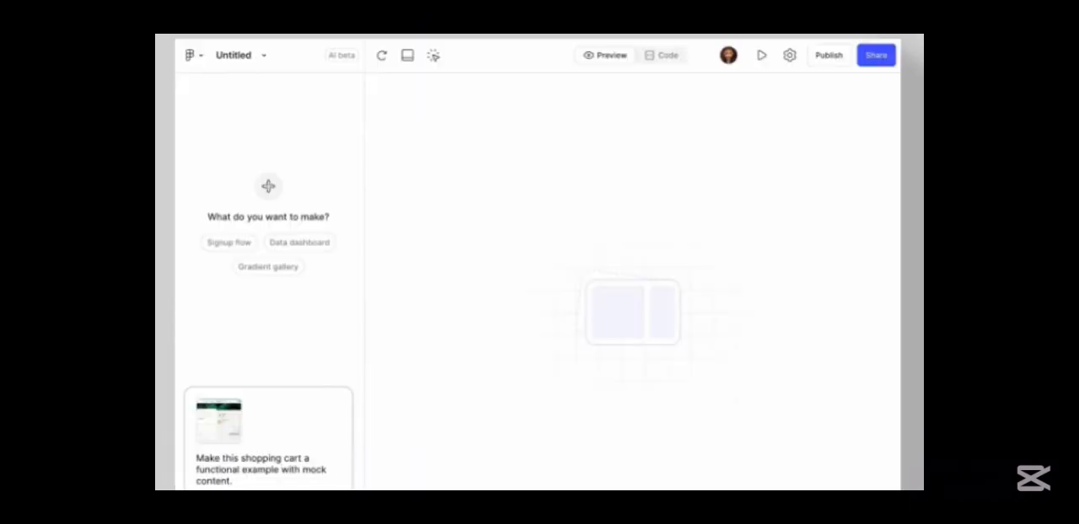
key(Return)
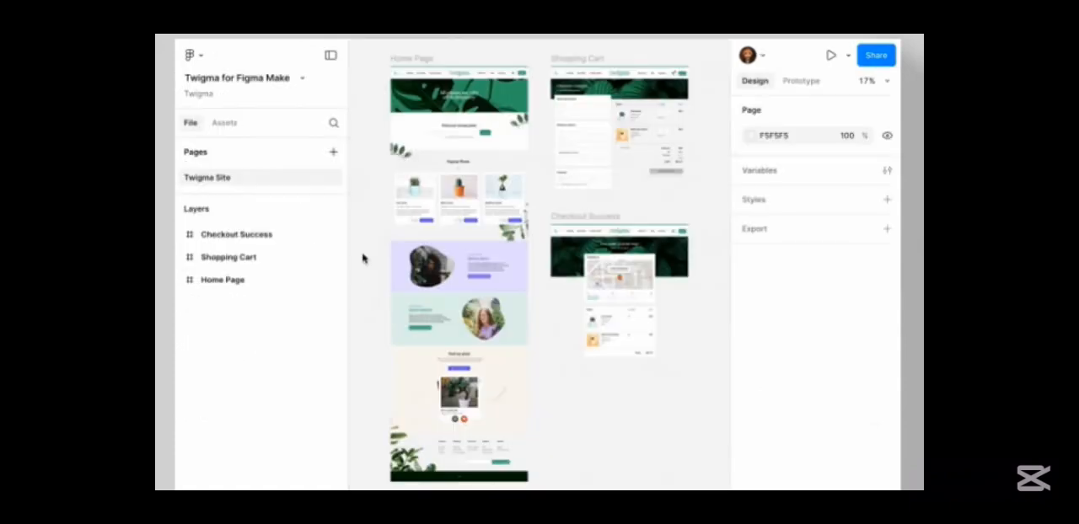
- Copy the Shopping Cart frame from the Twigma for Figma Make file and paste it into a new Figma Make prompt
click(253, 258)
right_click(253, 258)
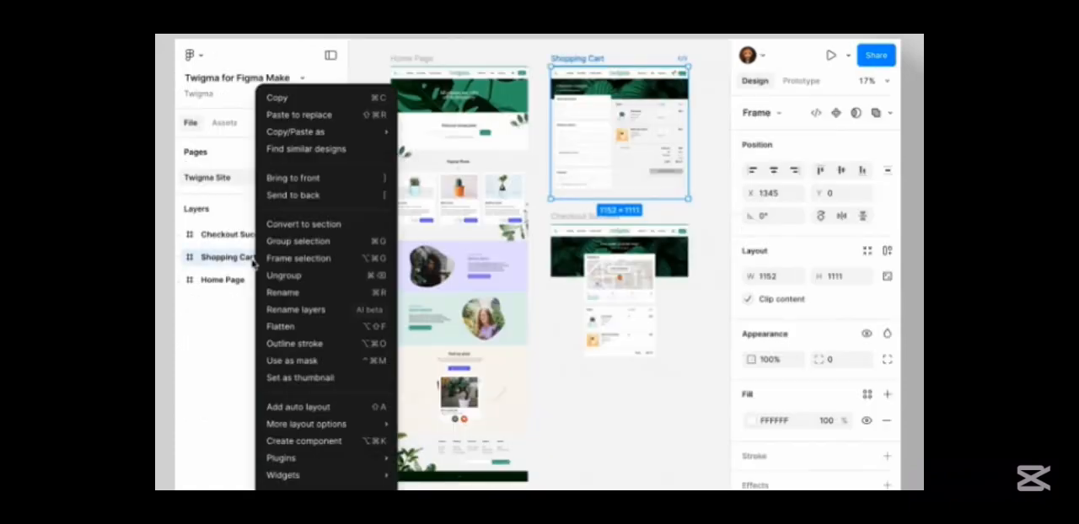
click(299, 100)
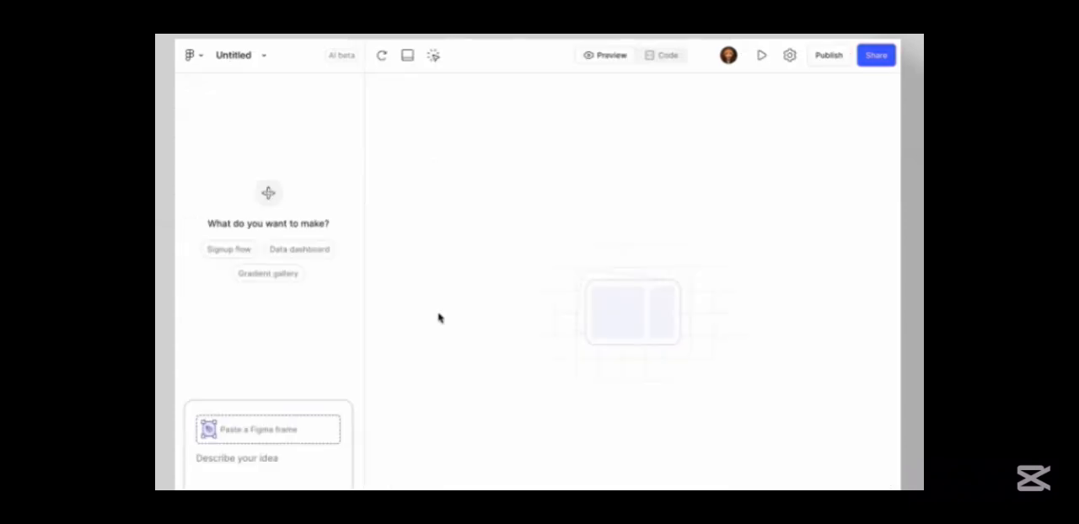
click(289, 467)
key(ctrl+v)
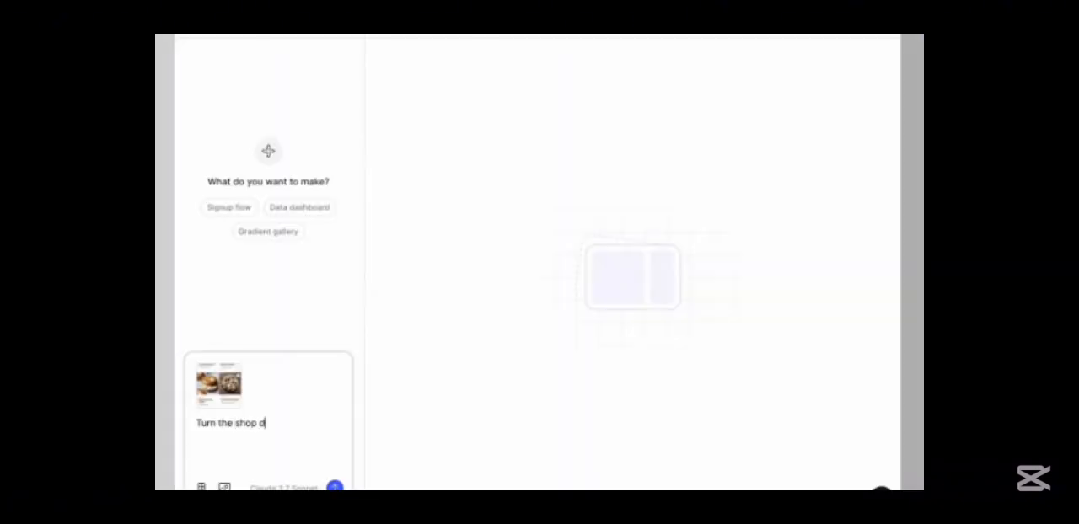
- Submit the prompt "Turn the shop design in my image into a fullscreen, responsive prototype." with the attached shop image
text(esign in my image into)
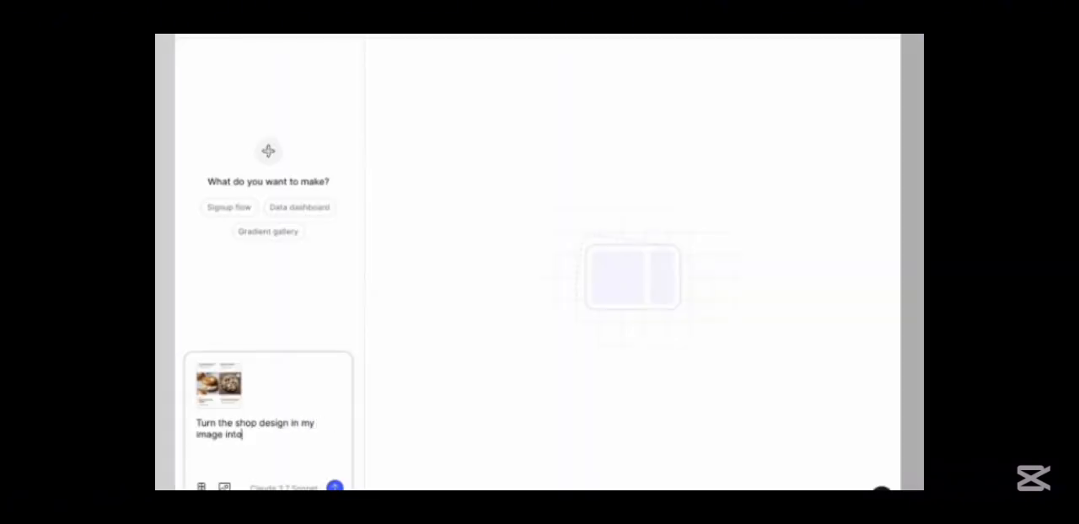
text( a fullscreen, responsive prototype.)
key(Return)
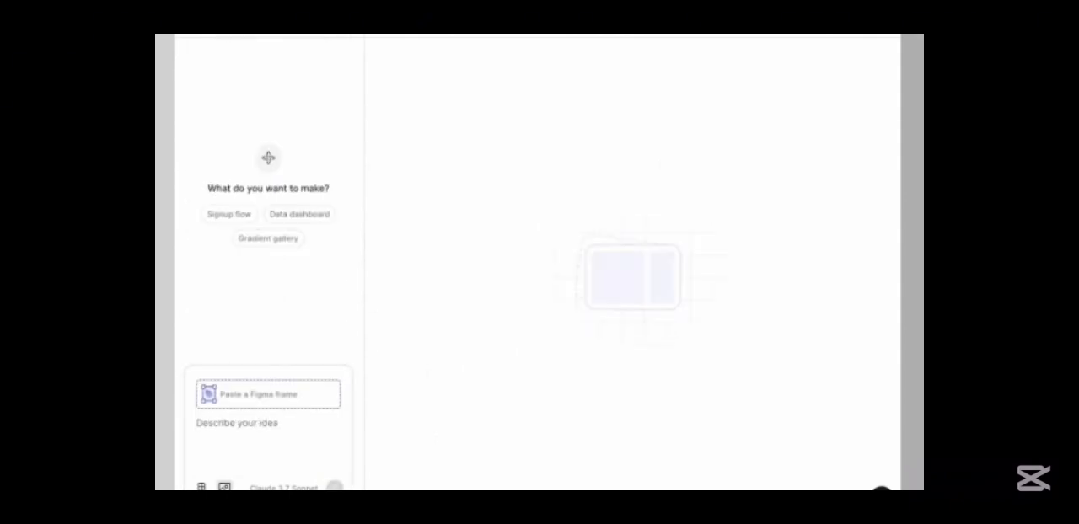
- Attach the Shop design PNG from the Design Images folder to the Figma Make prompt
click(225, 487)
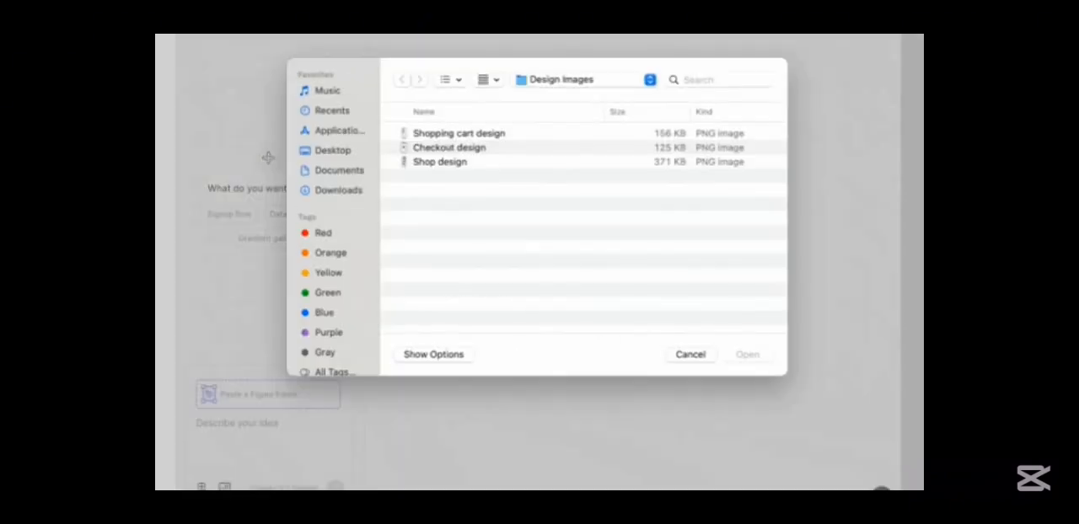
click(438, 164)
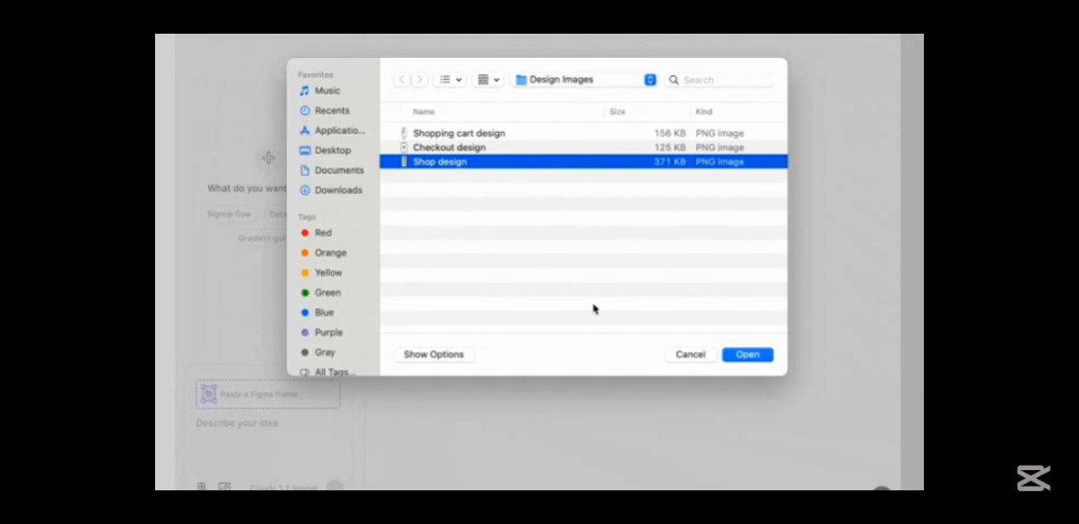
click(735, 354)
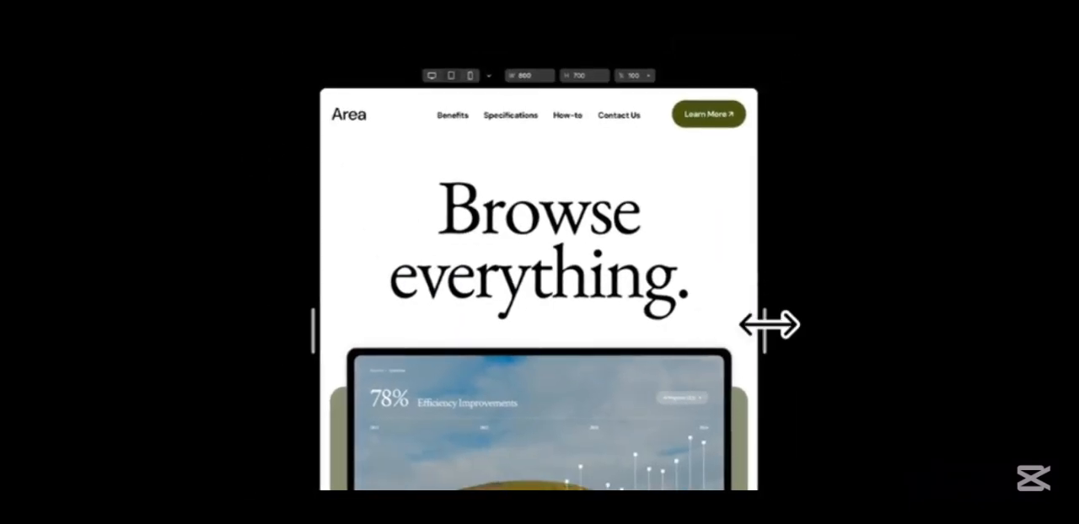
mouse_move(771, 323)
mouse_down()
mouse_move(905, 323)
mouse_move(764, 323)
mouse_up()
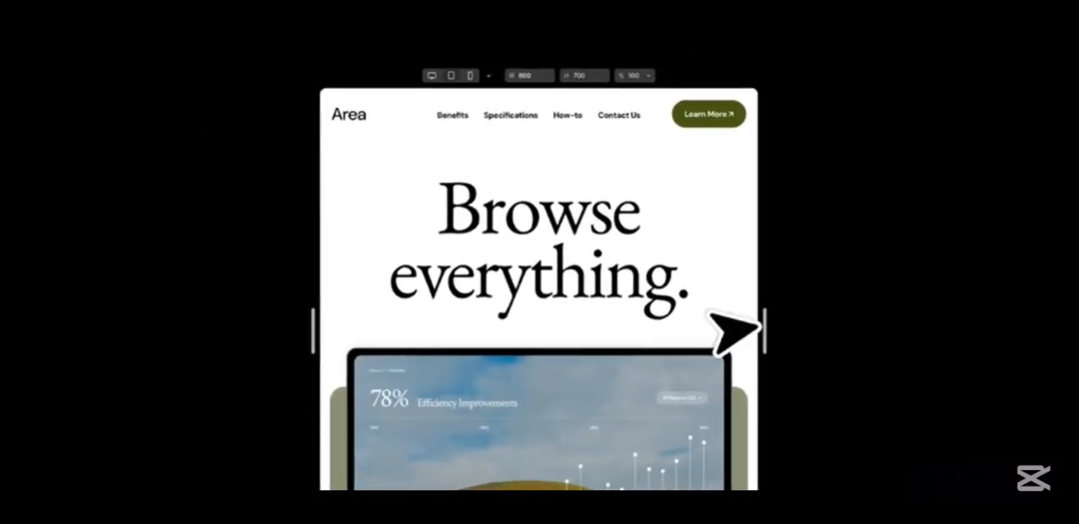
drag(765, 331, 908, 326)
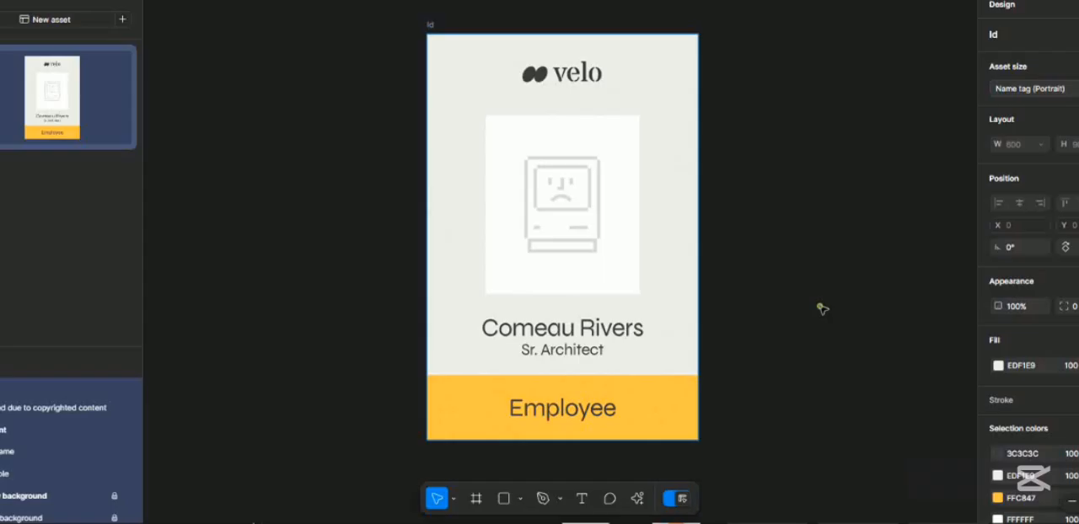
click(821, 306)
click(1, 167)
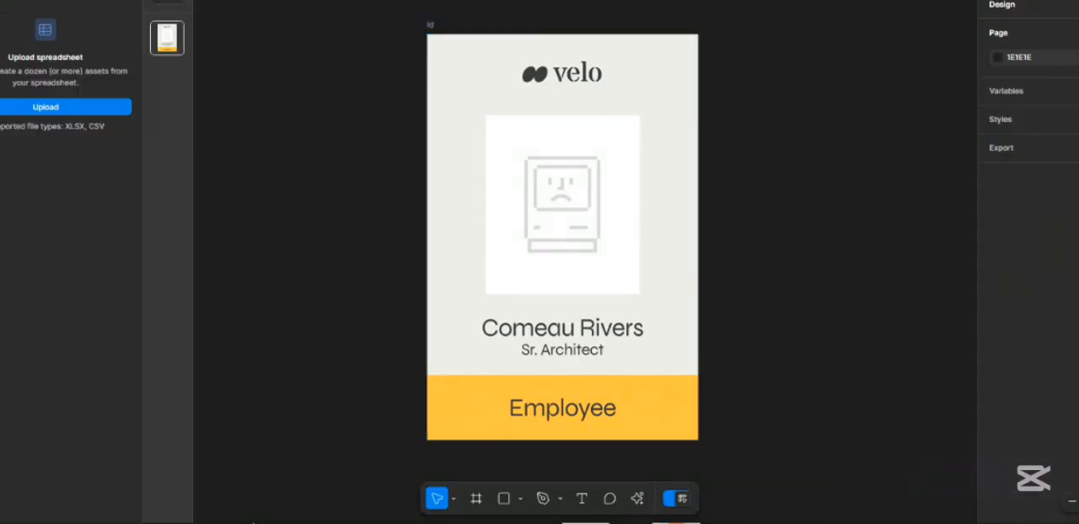